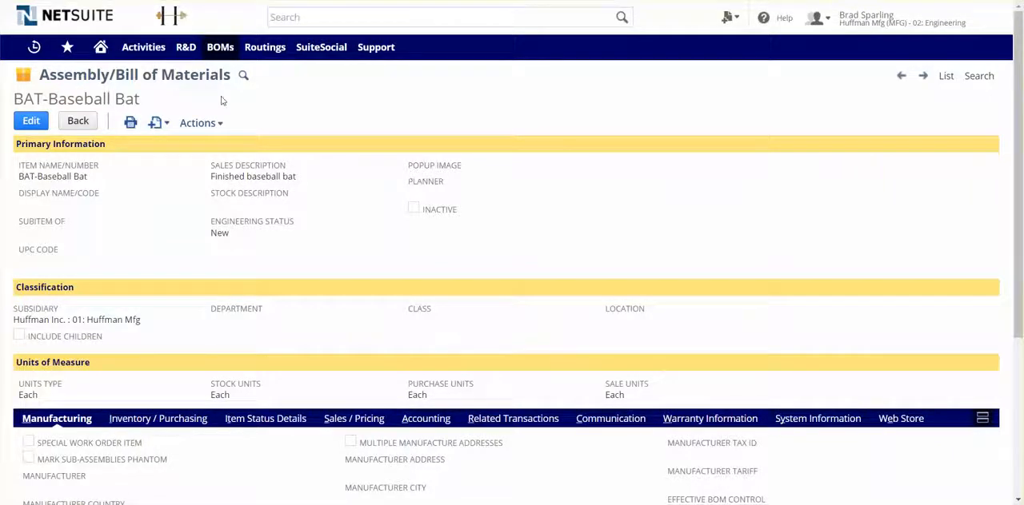
Review the baseball bat assembly's component list and its manufacturing routings.
scroll(293, 184, down, 2)
scroll(295, 210, down, 2)
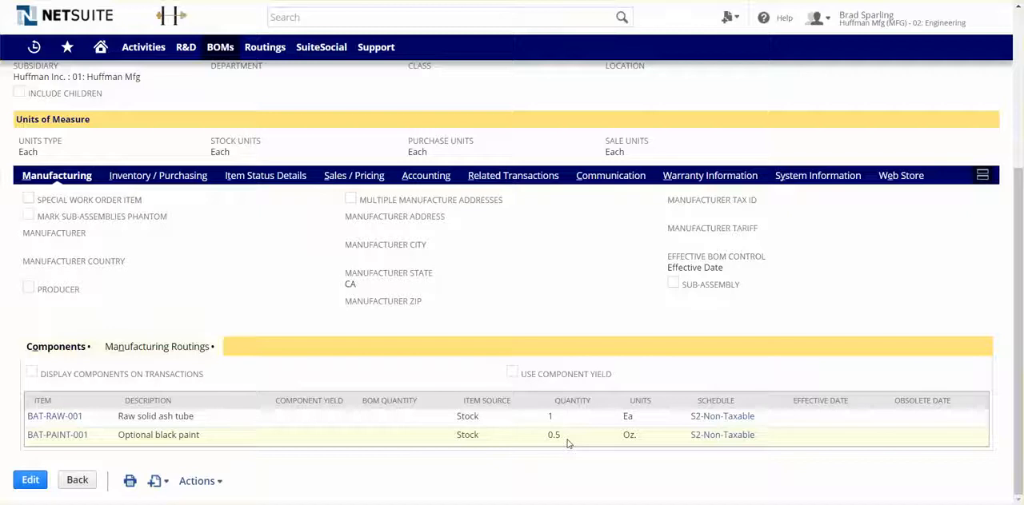
click(157, 347)
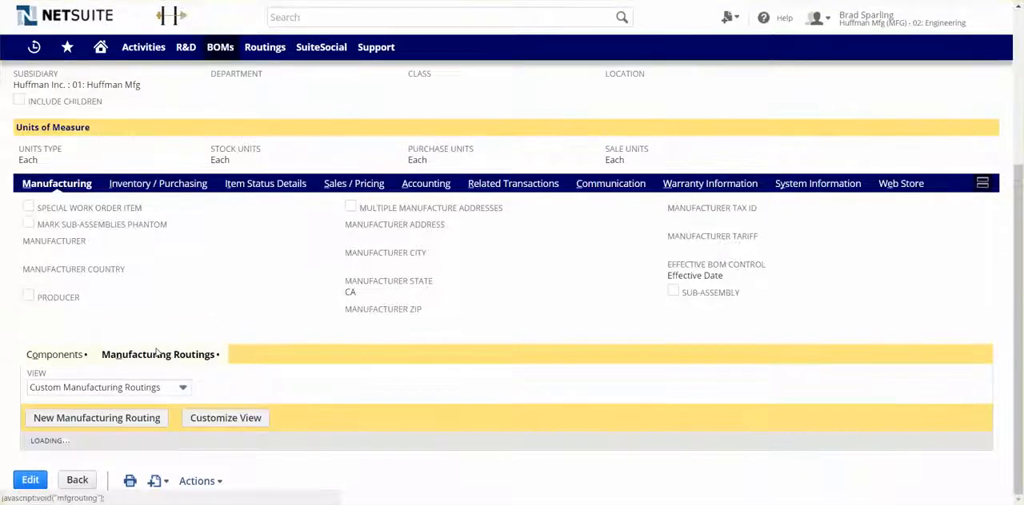
scroll(158, 354, down, 1)
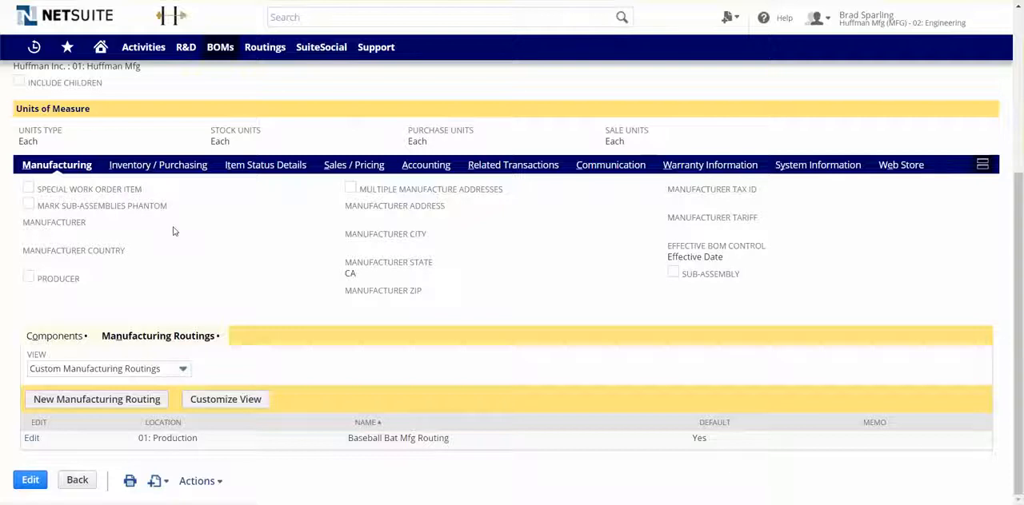
Examine the baseball bat's costing, inventory management and per-location stock details.
click(172, 166)
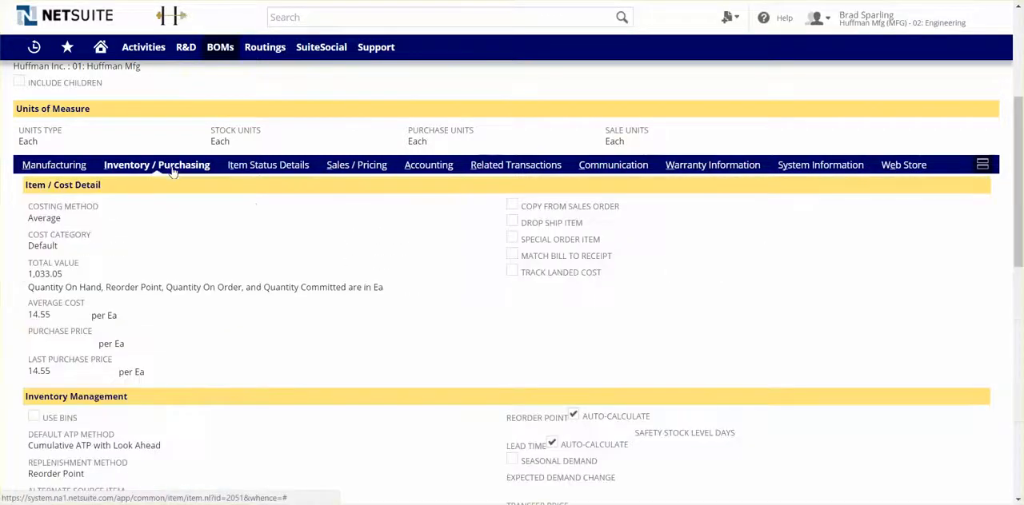
scroll(188, 204, down, 1)
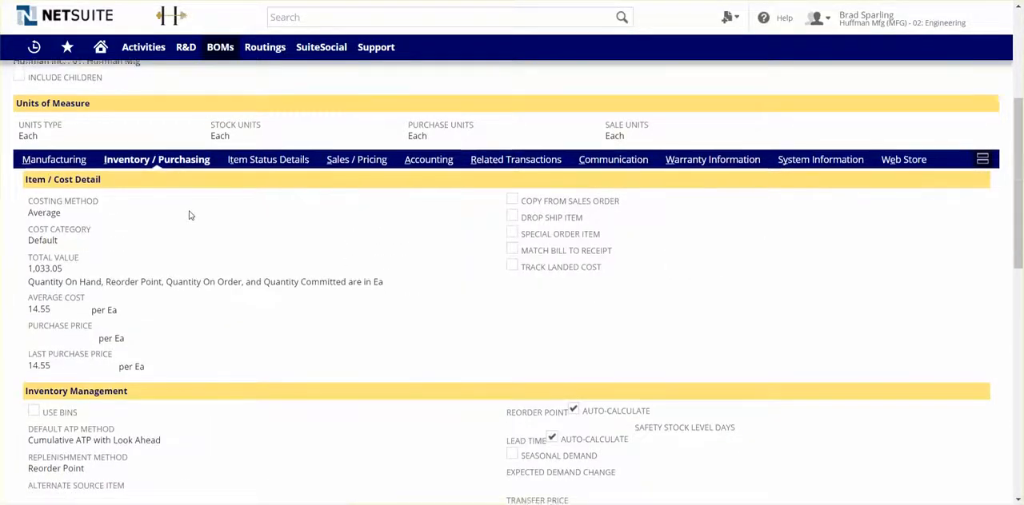
scroll(189, 215, down, 5)
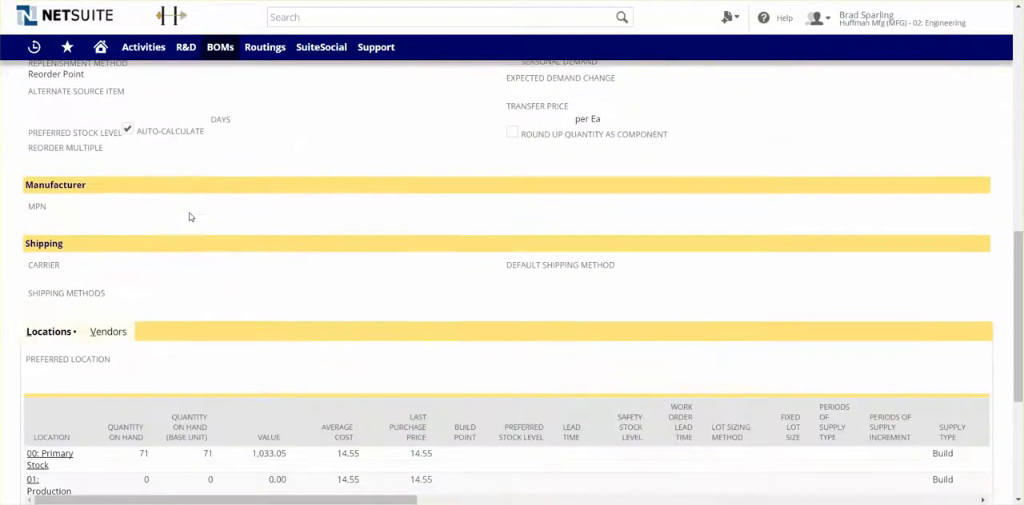
scroll(189, 217, down, 1)
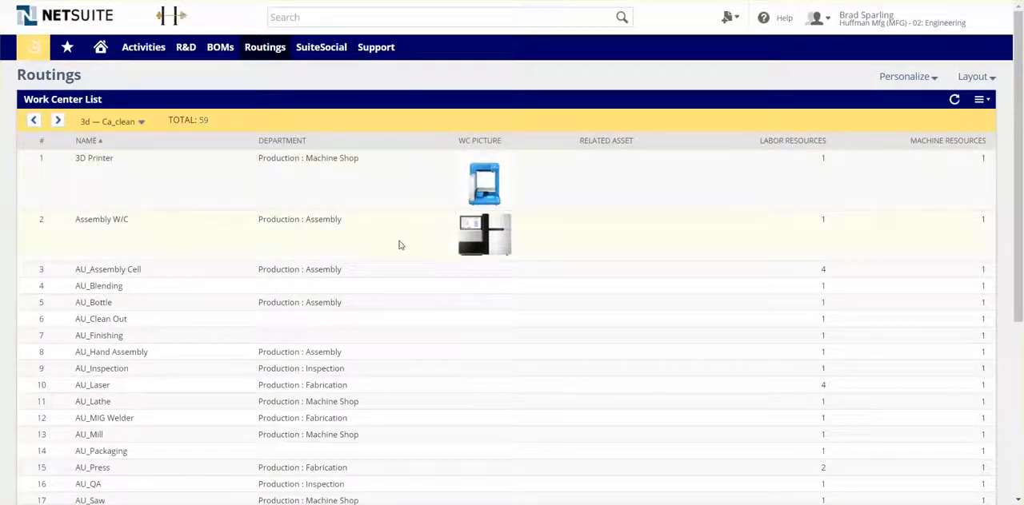
Open the BAT - Branding work center and check its manufacturing settings and default work calendar.
scroll(401, 246, down, 3)
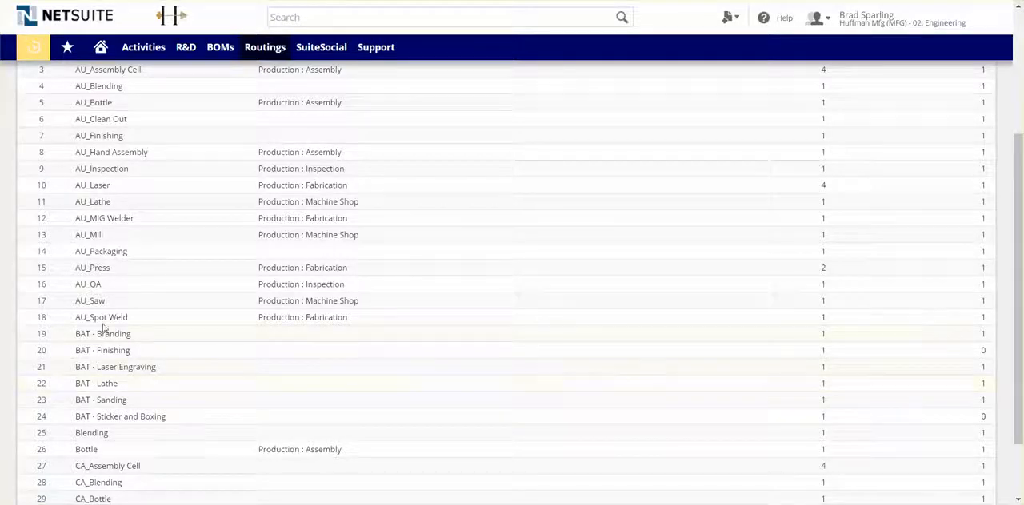
click(44, 340)
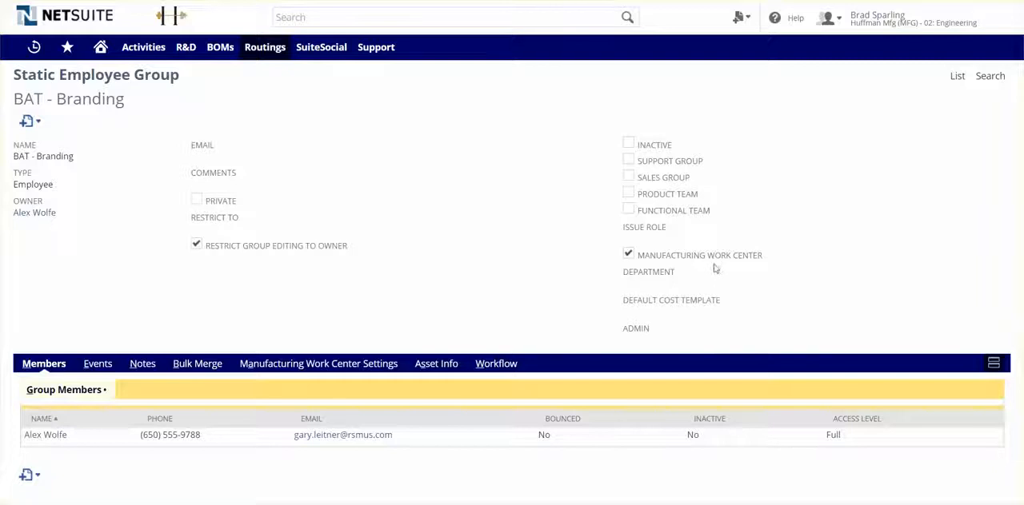
click(295, 367)
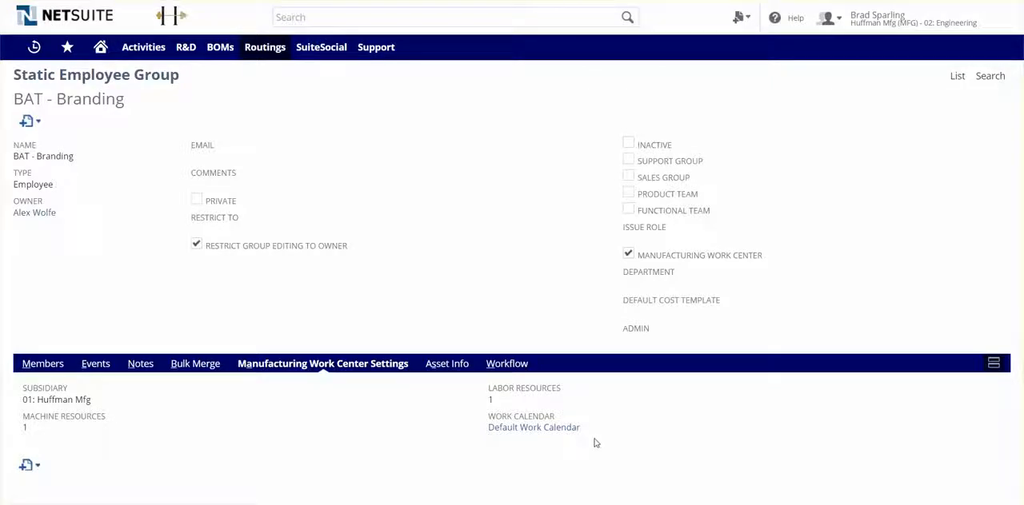
click(524, 429)
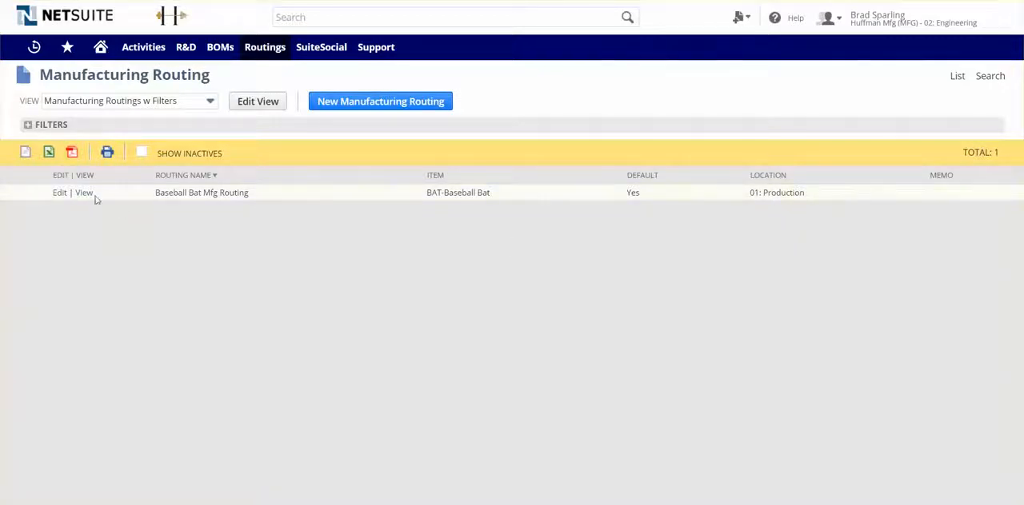
Open the Baseball Bat Mfg Routing and examine the BAT-Lathe cost template and the components assigned per operation.
click(60, 194)
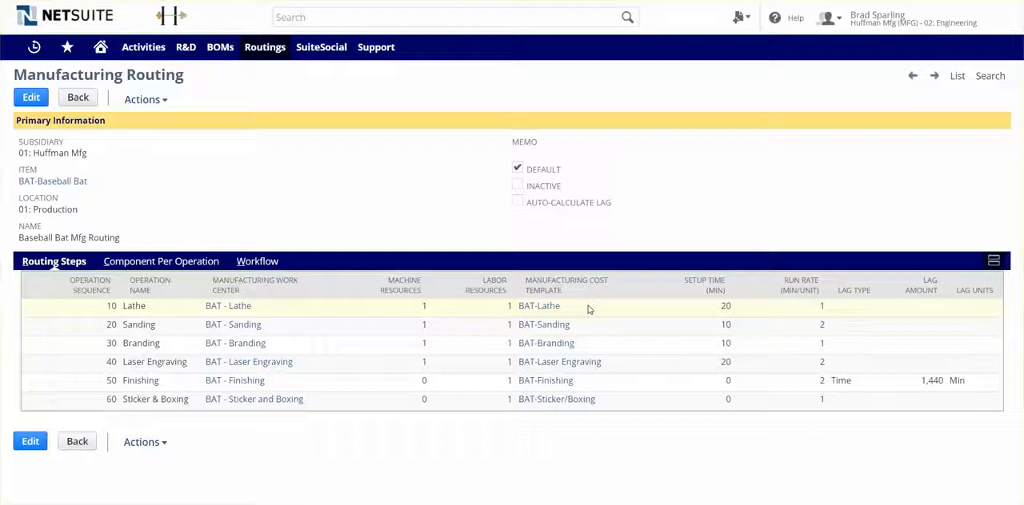
click(547, 315)
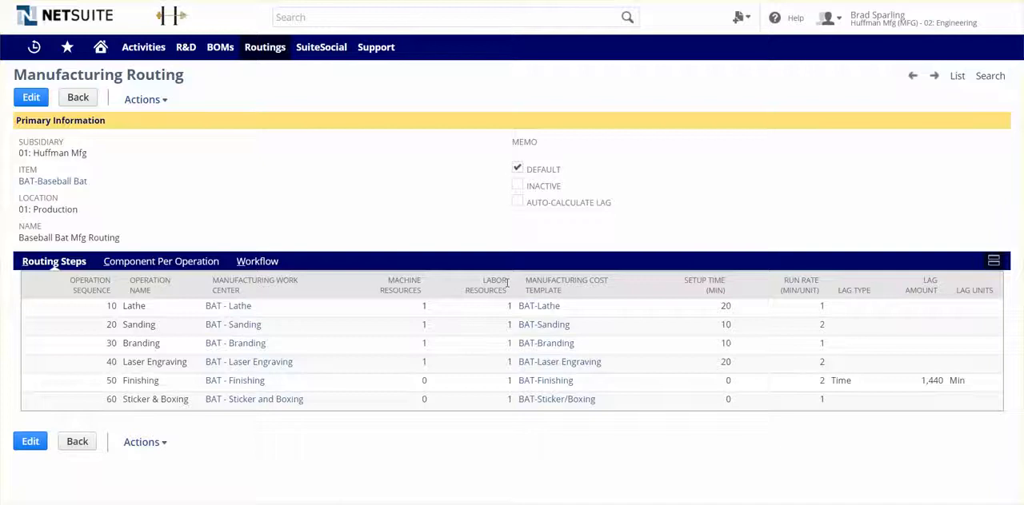
click(169, 267)
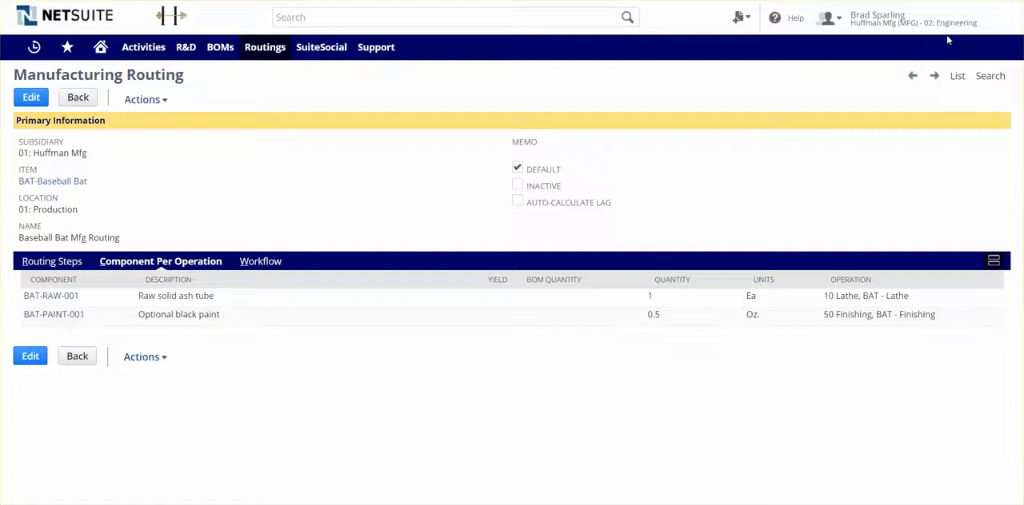
Switch to the Huffman Mfg (MFG) - 06: Manufacturing role and start a new work order.
mouse_move(870, 20)
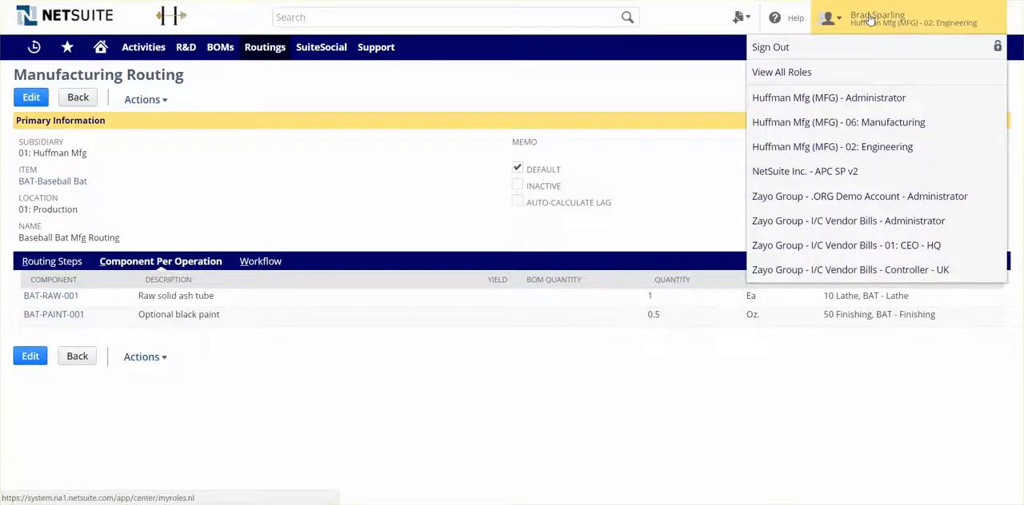
click(866, 130)
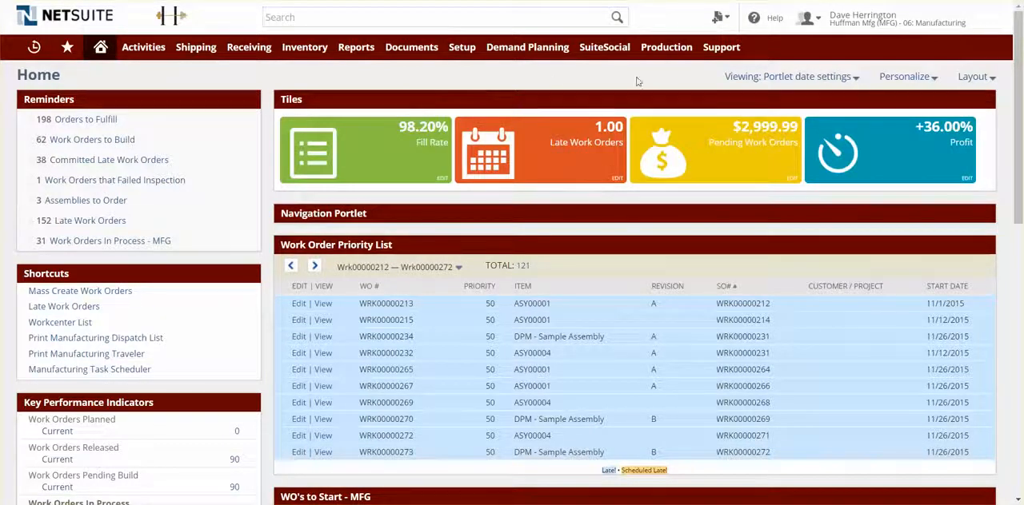
mouse_move(719, 18)
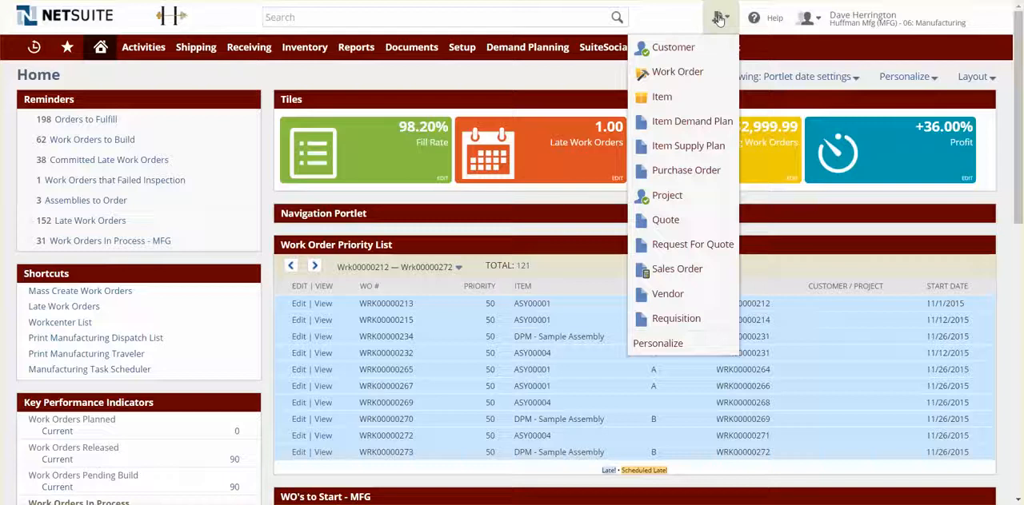
click(674, 76)
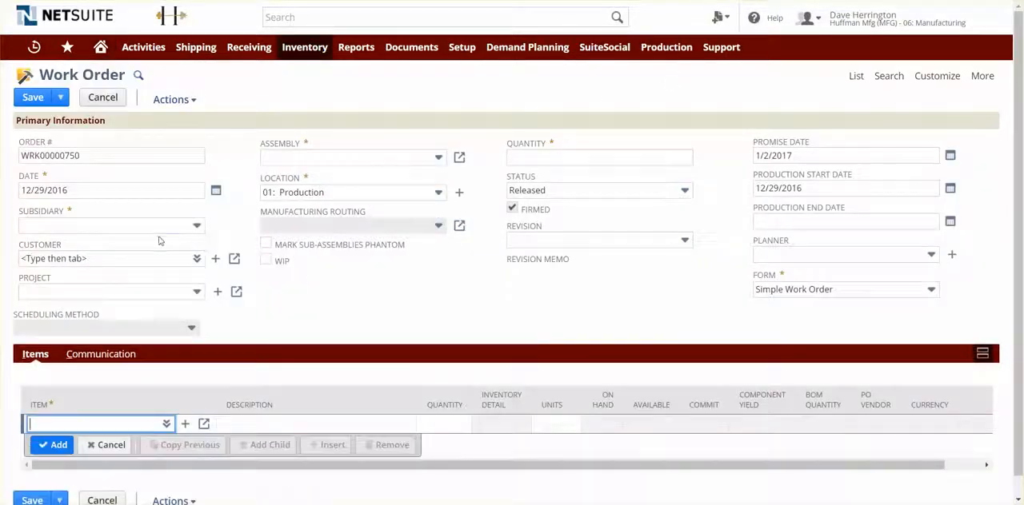
Fill in the work order with subsidiary 01: Huffman Mfg, assembly BAT-Baseball Bat and location 01: Production.
click(175, 227)
click(64, 276)
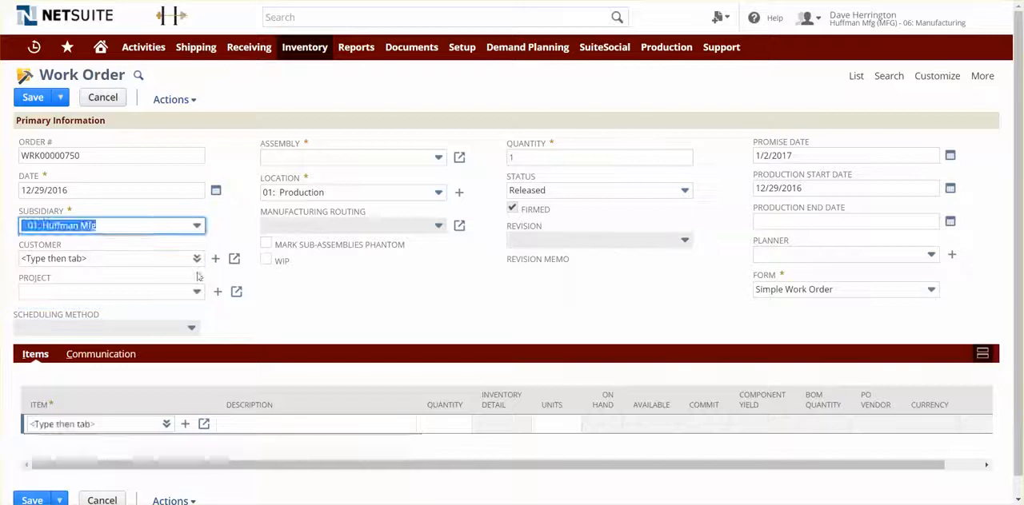
click(384, 158)
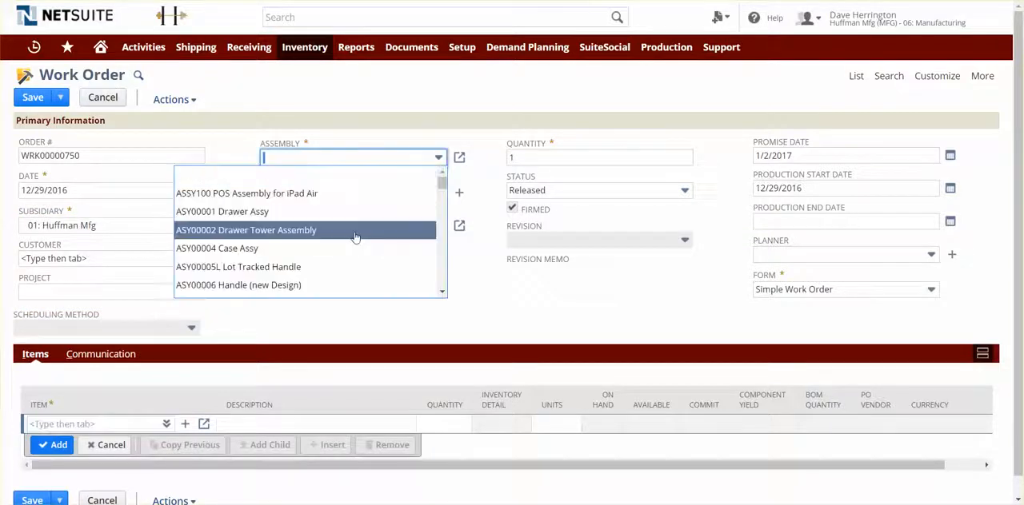
text(ball Bat)
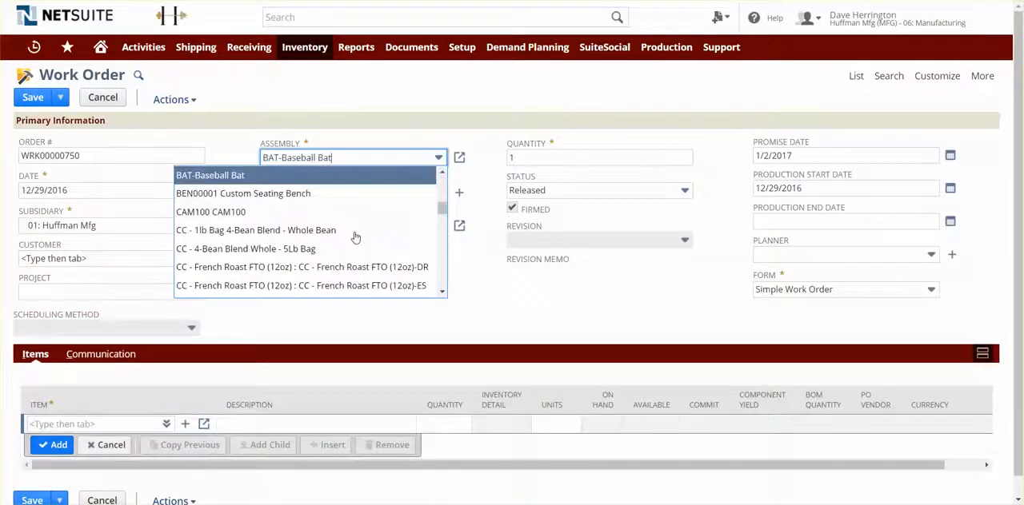
click(308, 177)
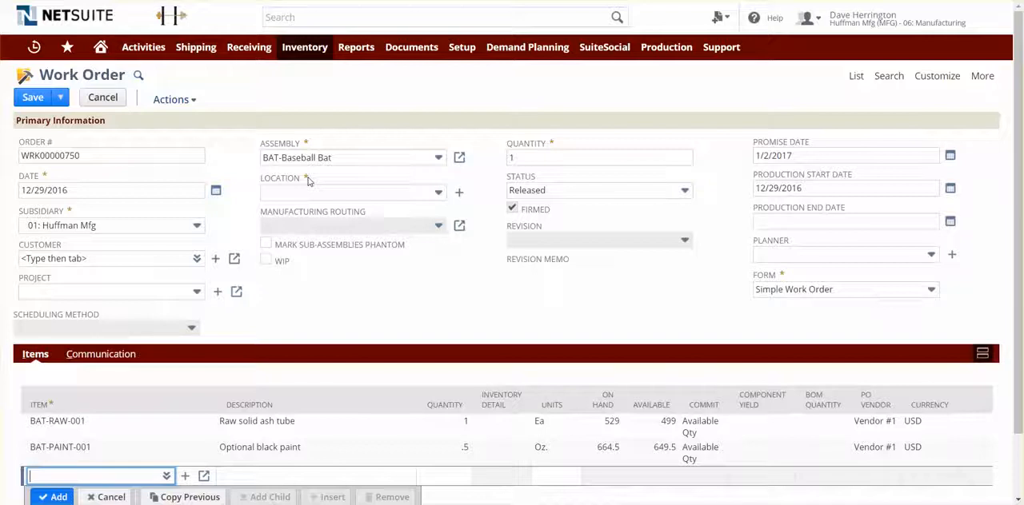
click(322, 194)
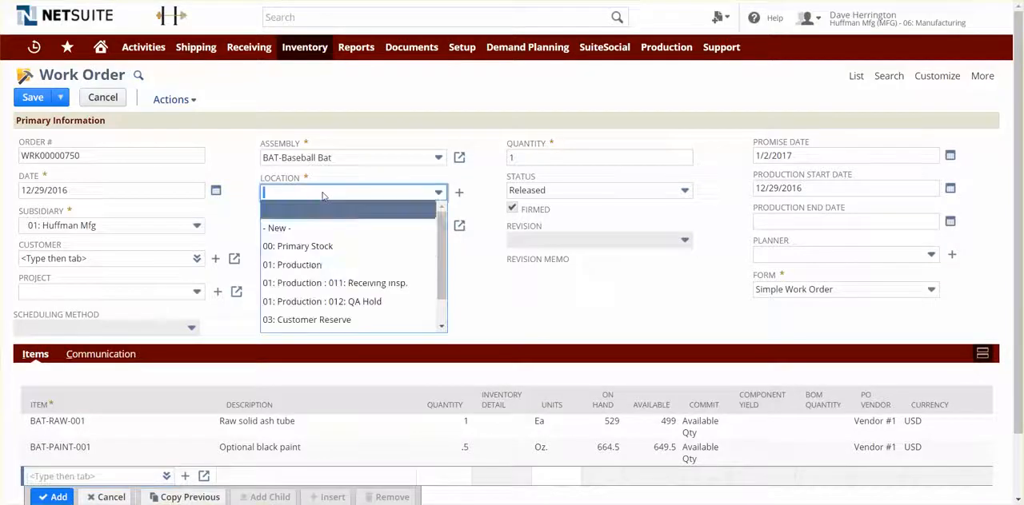
click(314, 267)
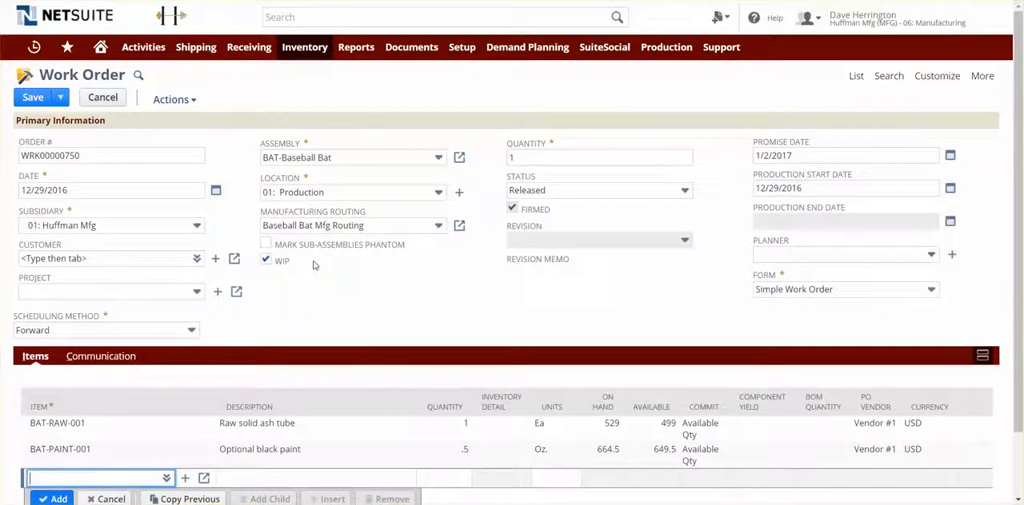
click(854, 222)
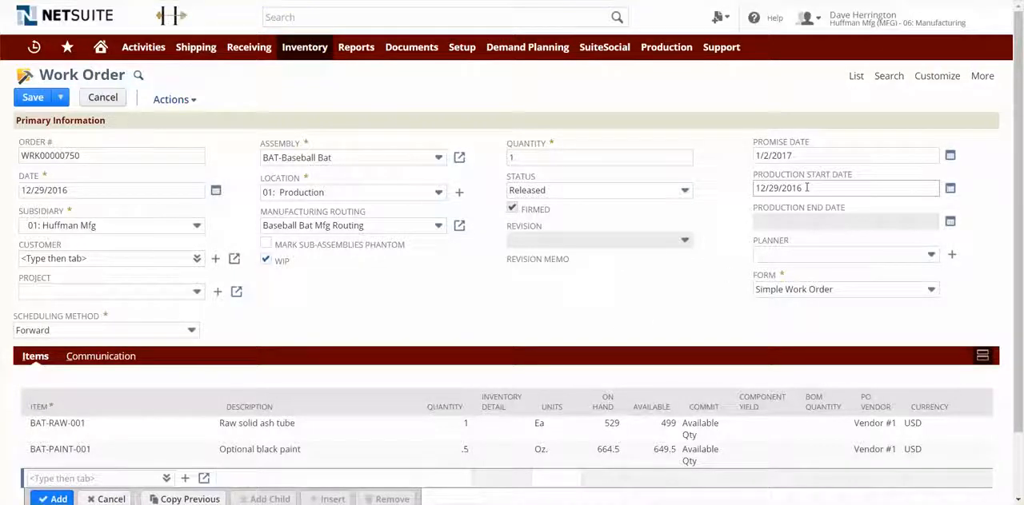
Set the work order's quantity to 100.
click(537, 155)
text(00)
key(Tab)
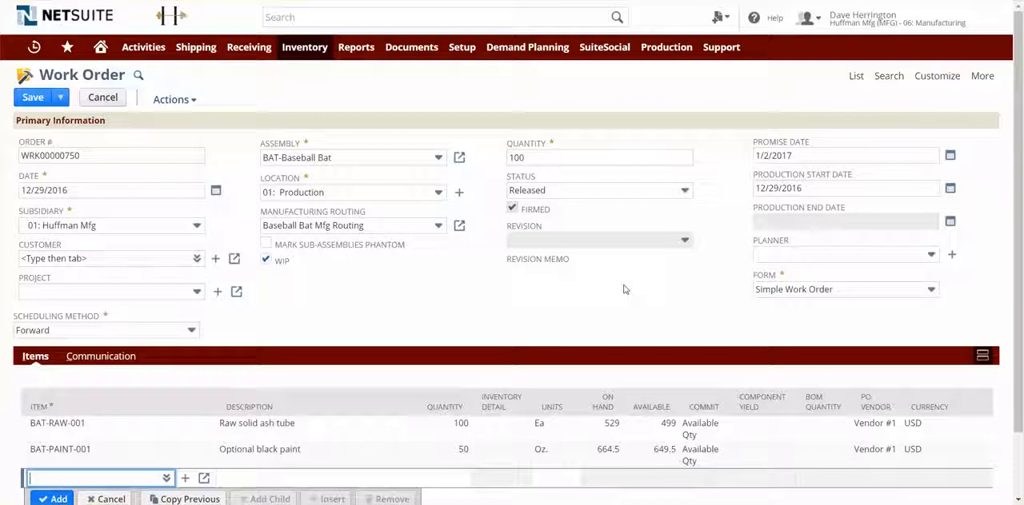
Set the scheduling method to Backward with a production end date of 1/10/2017 and save the work order.
click(198, 332)
click(171, 386)
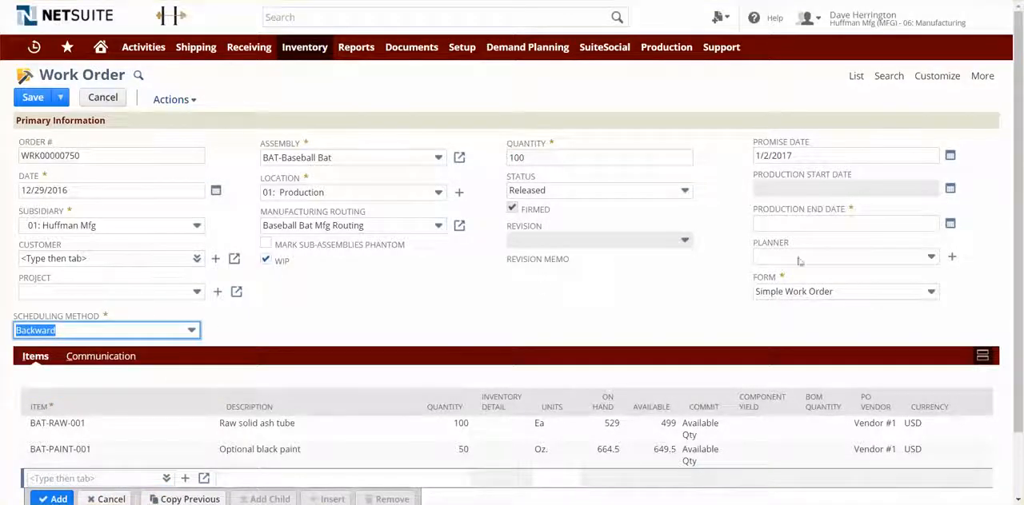
click(818, 225)
text(1/)
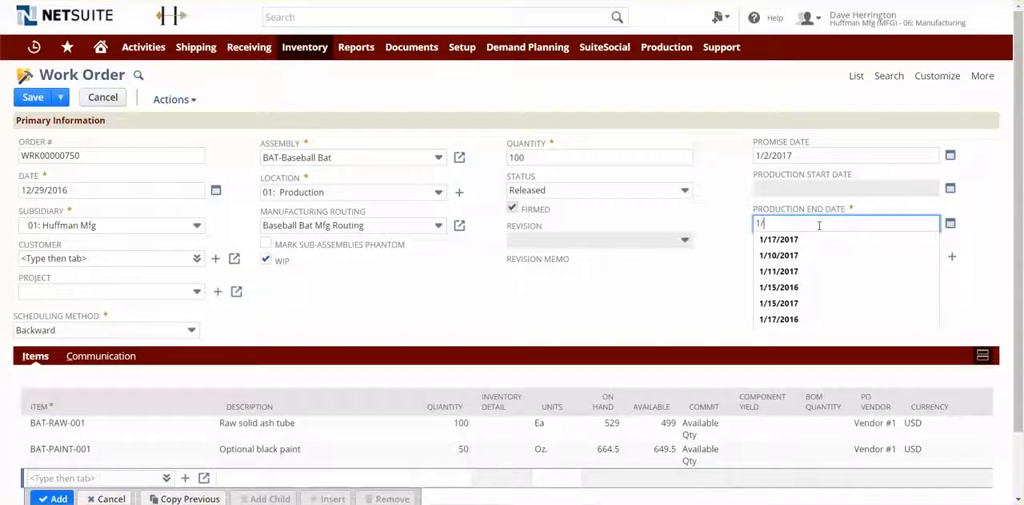
text(10/20)
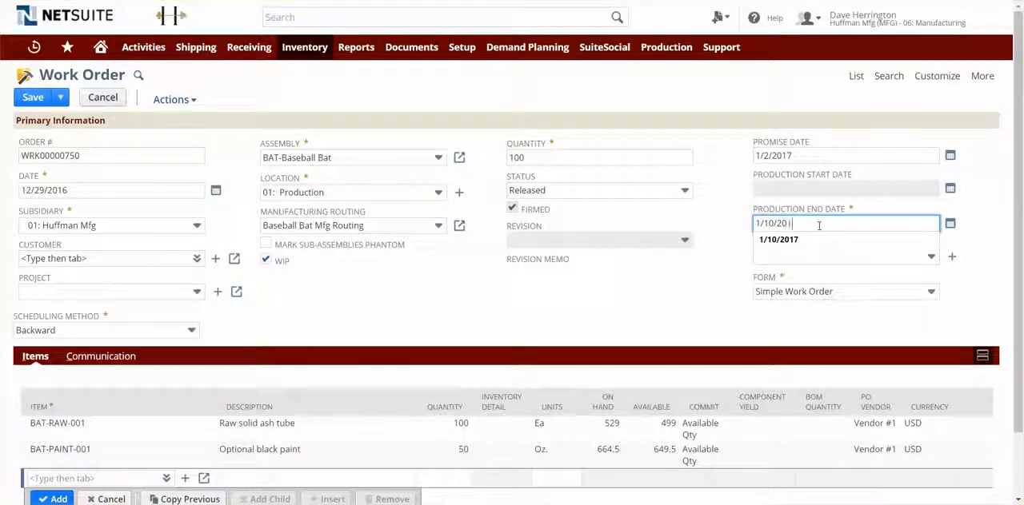
text(17)
key(Tab)
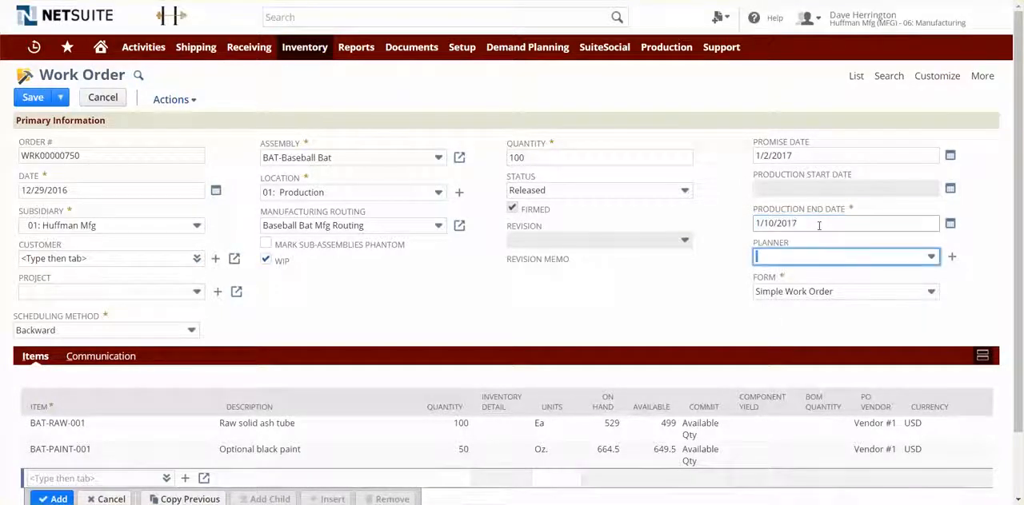
click(567, 293)
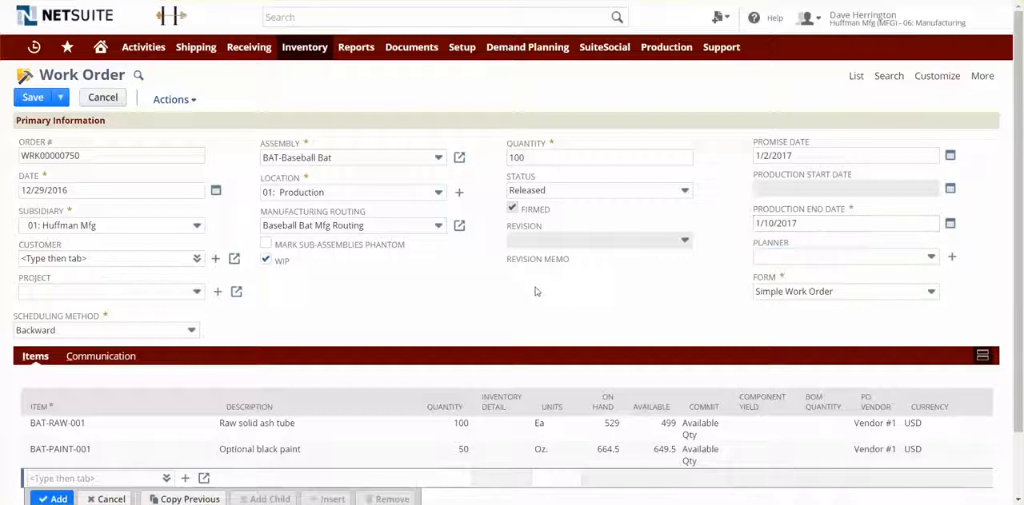
click(34, 104)
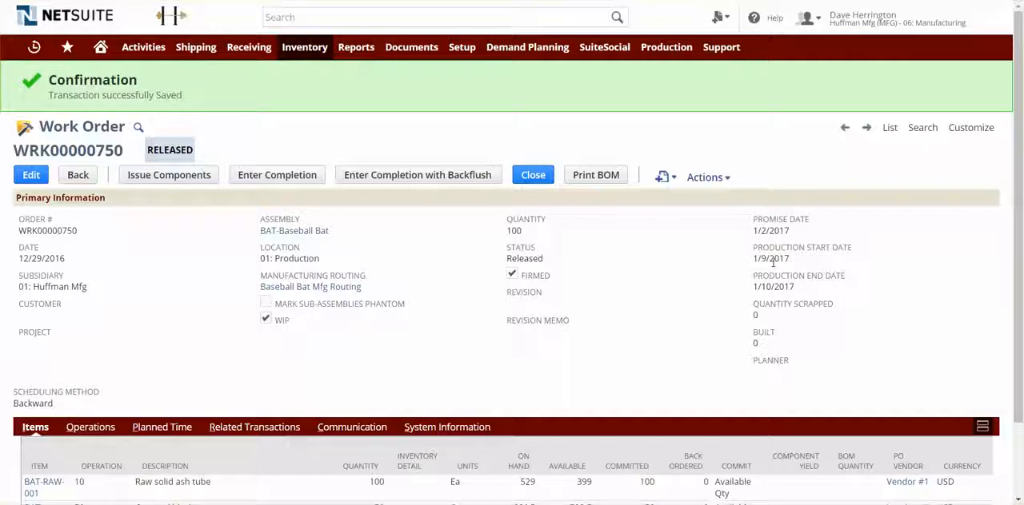
Edit the saved work order to a quantity of 1000, accepting the component availability alert, and save it.
click(32, 175)
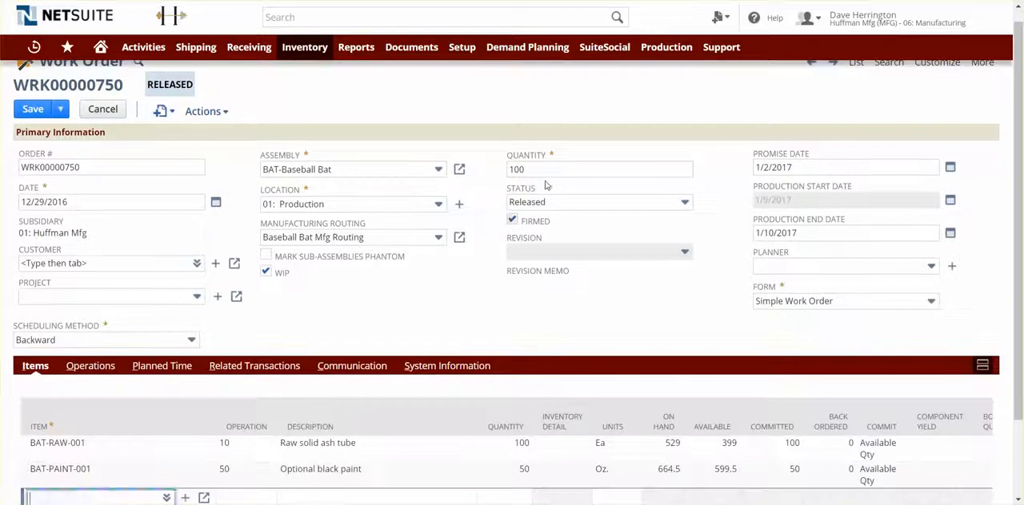
click(540, 169)
text(0)
key(Tab)
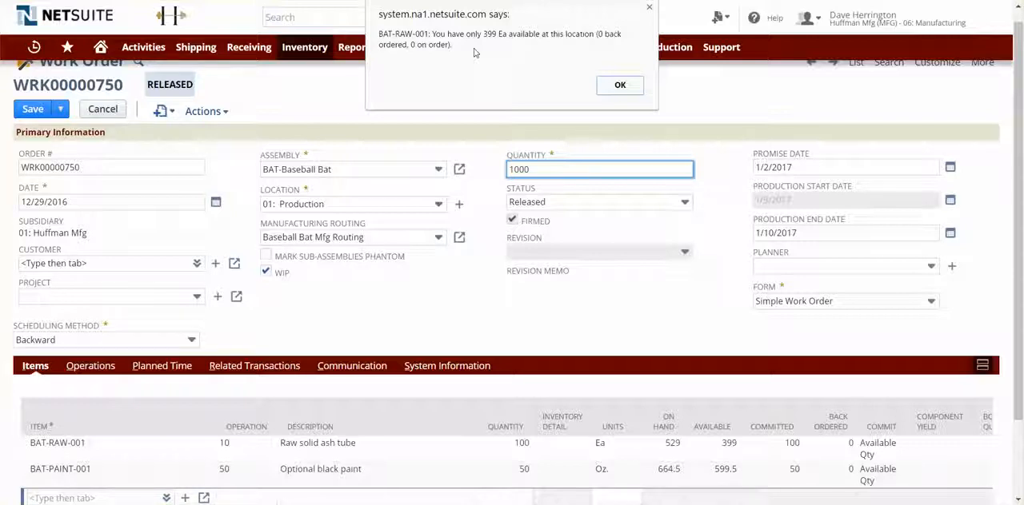
click(618, 85)
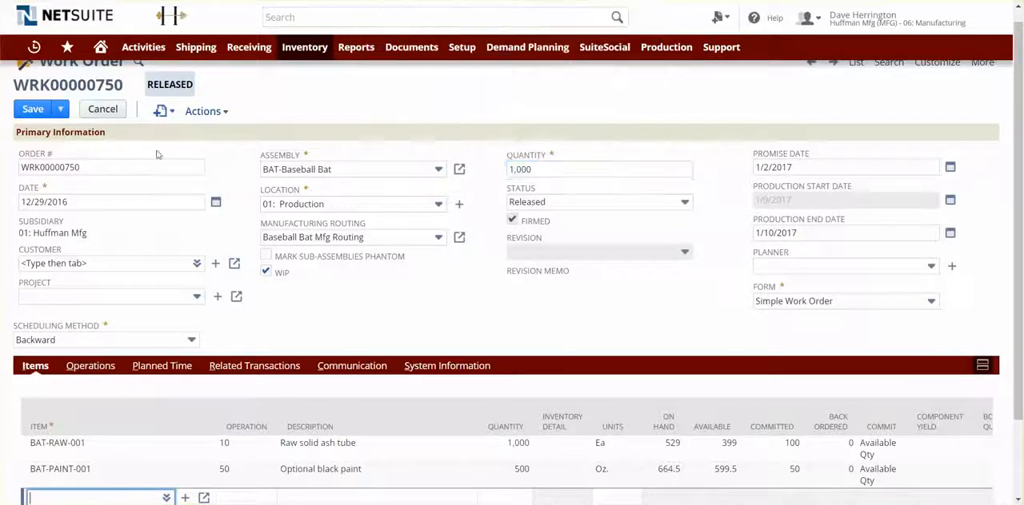
click(44, 108)
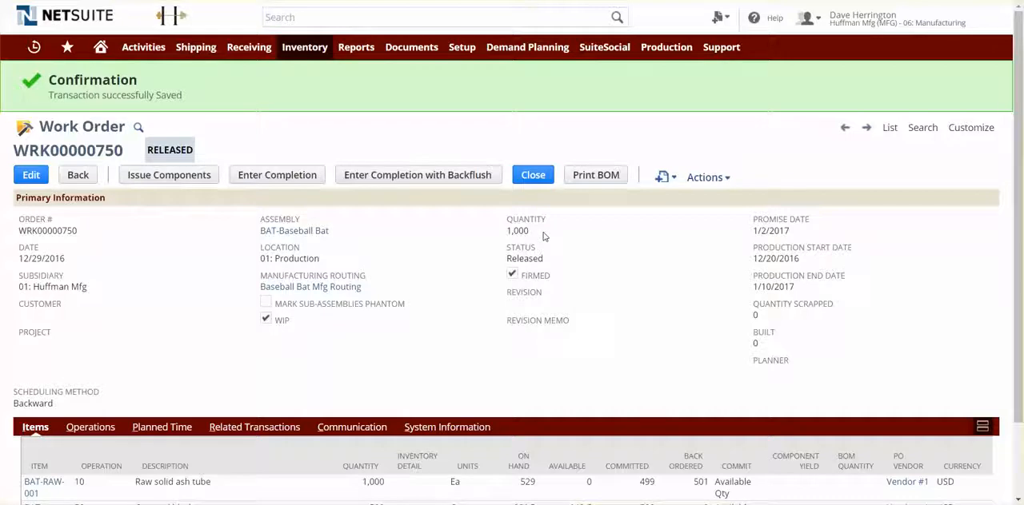
Edit the saved work order to a quantity of 100 and save it.
click(30, 179)
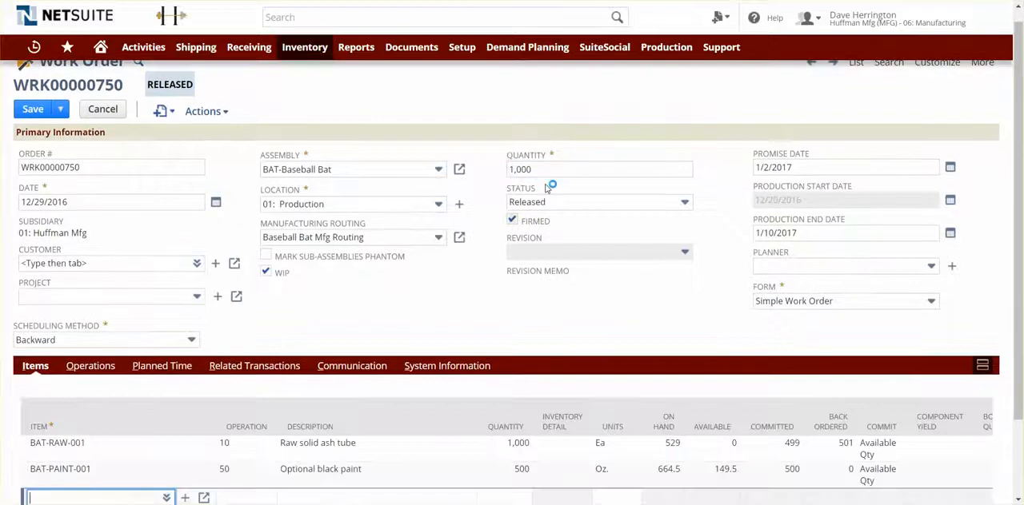
click(557, 169)
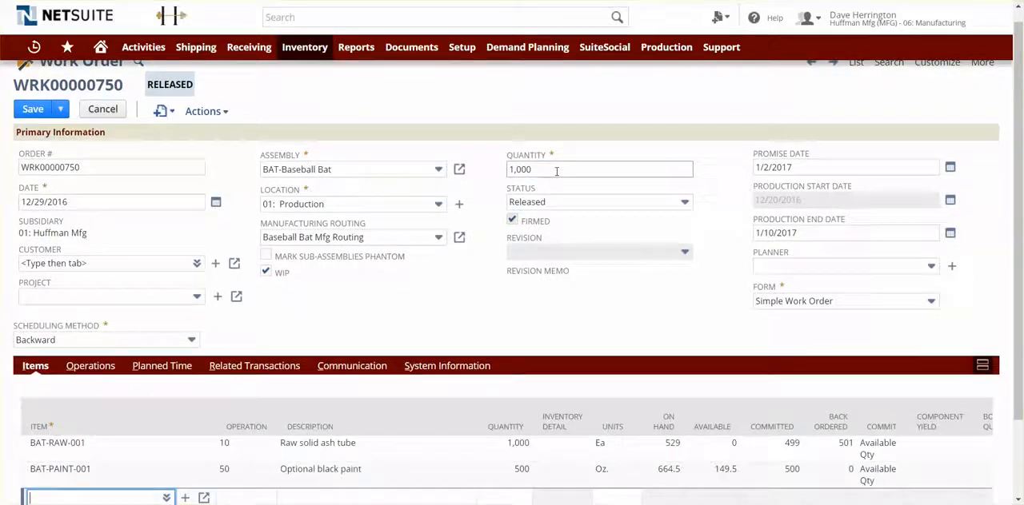
key(BackSpace)
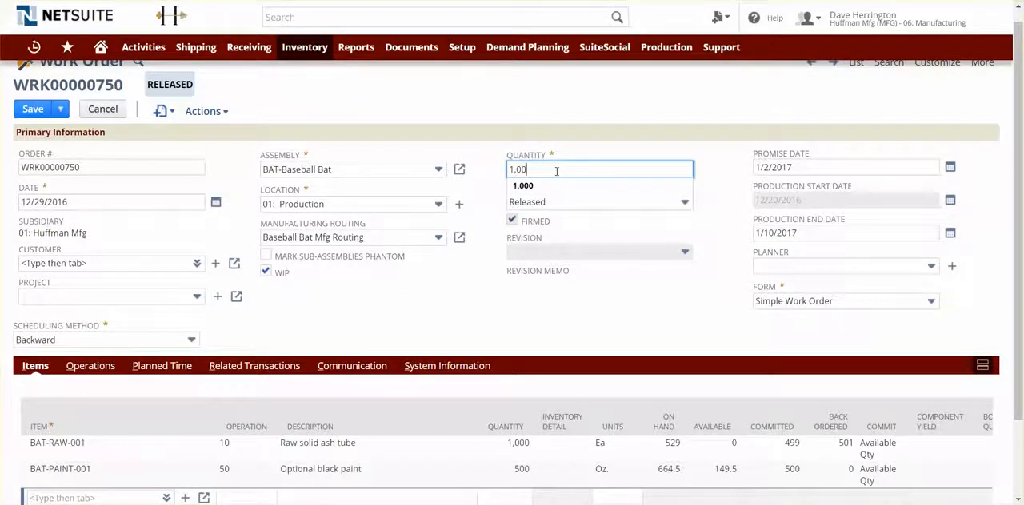
key(Tab)
click(620, 85)
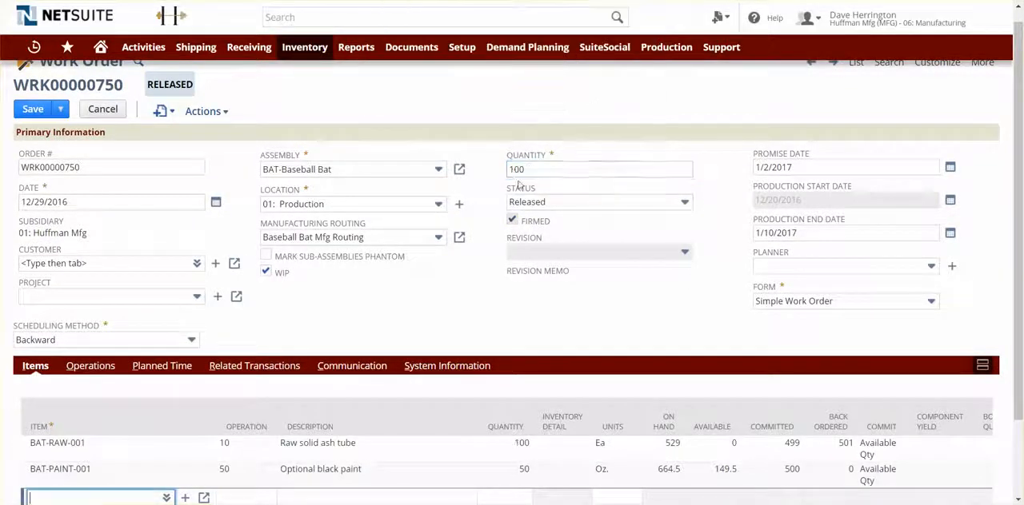
click(33, 111)
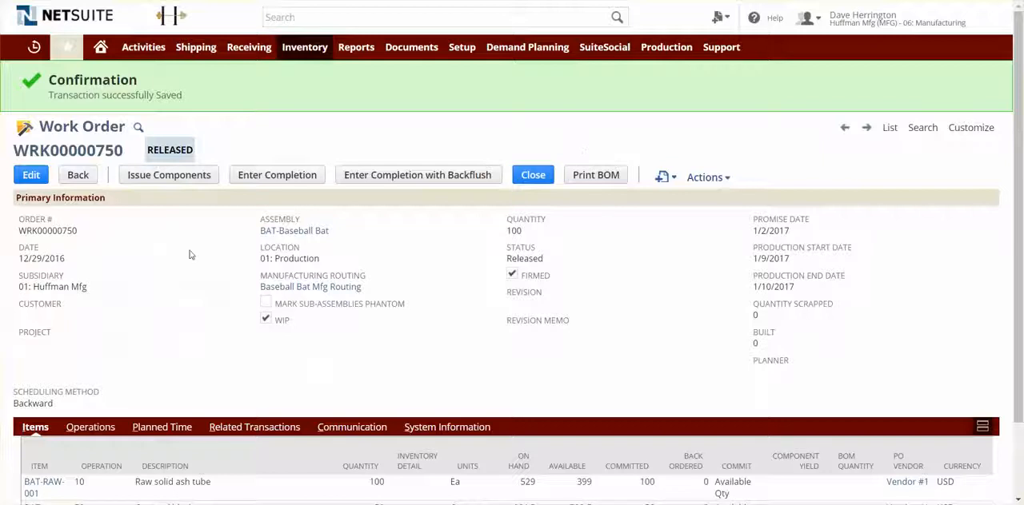
Issue the work order's components for starting operation 10 through ending operation 40 and save the issue.
click(191, 181)
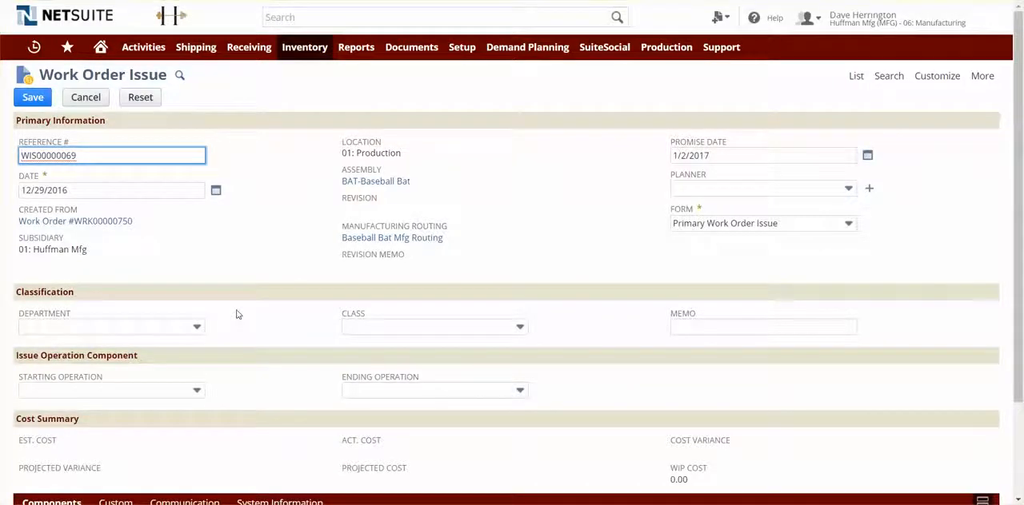
scroll(236, 315, down, 1)
click(196, 326)
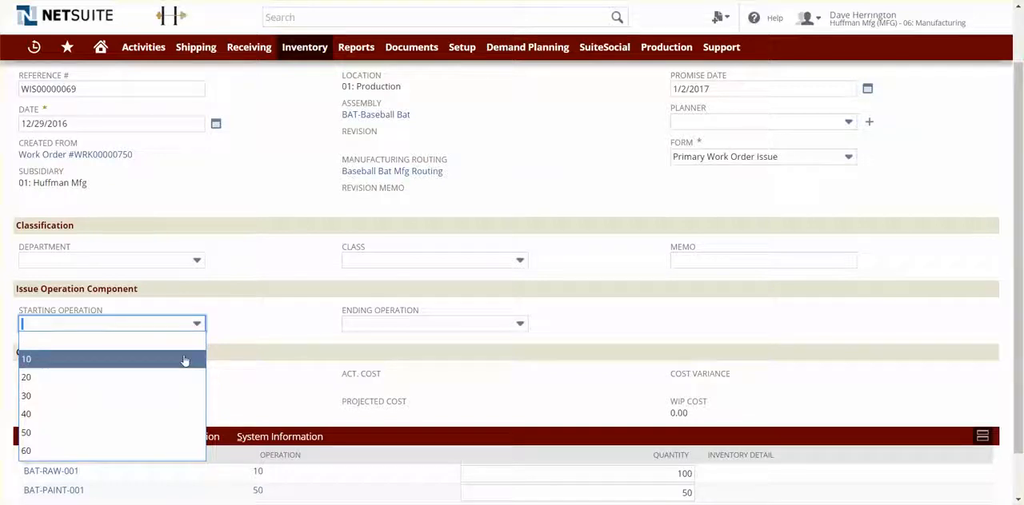
click(184, 361)
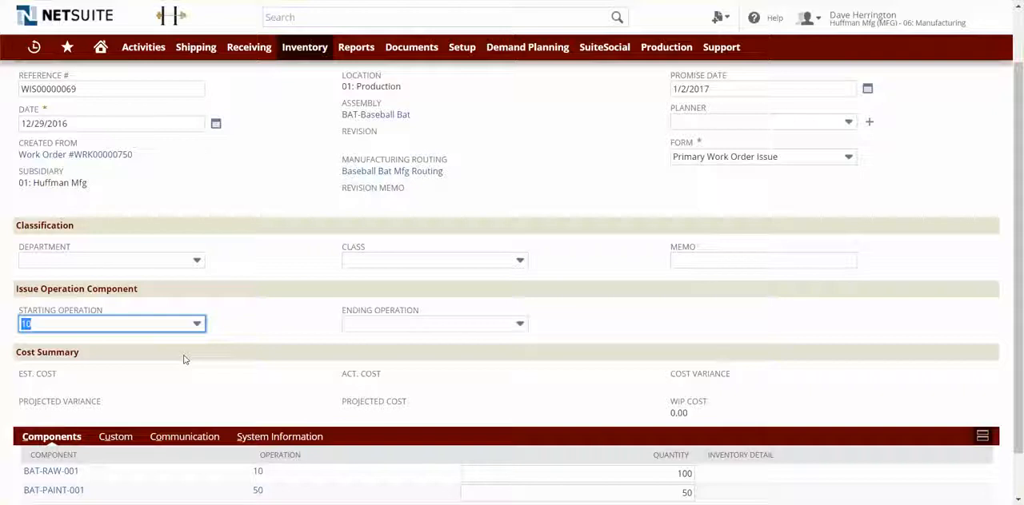
click(436, 326)
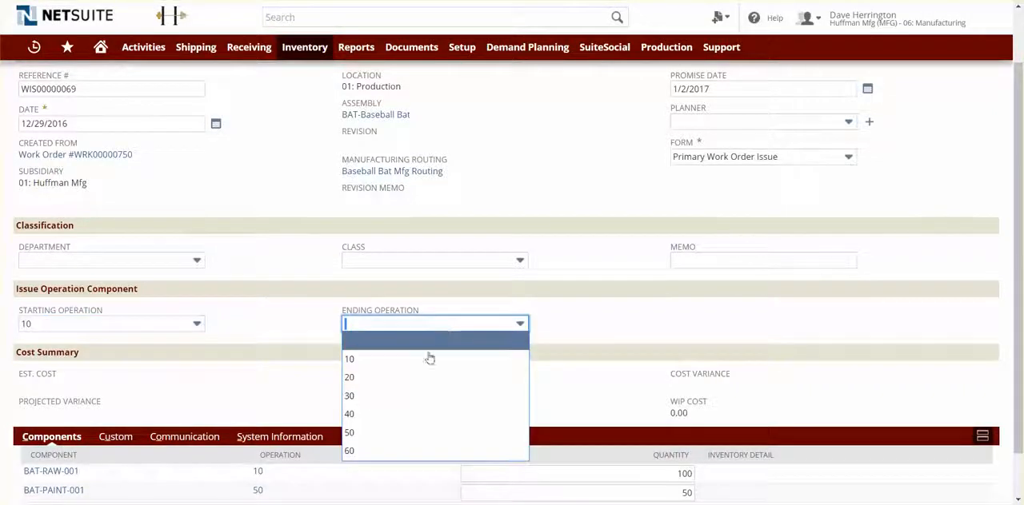
click(375, 414)
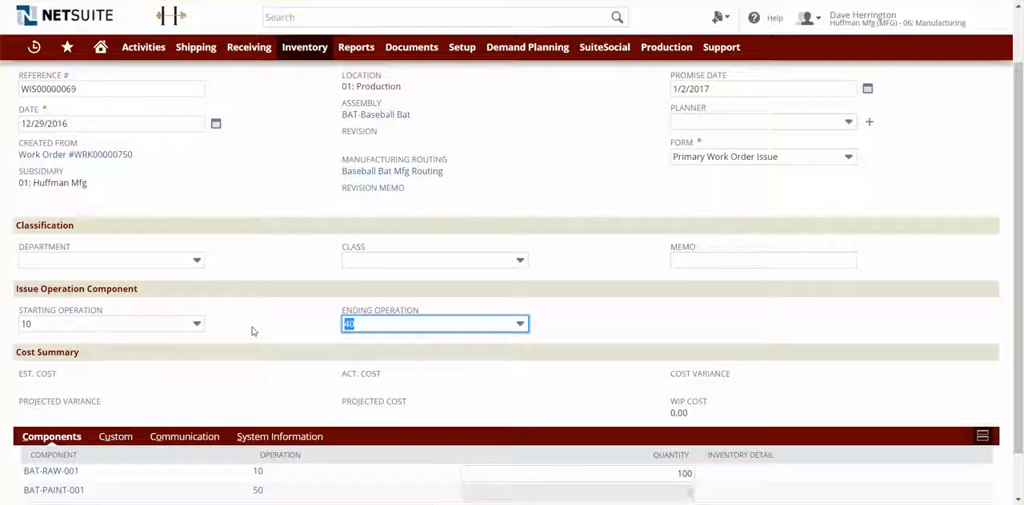
scroll(252, 331, down, 1)
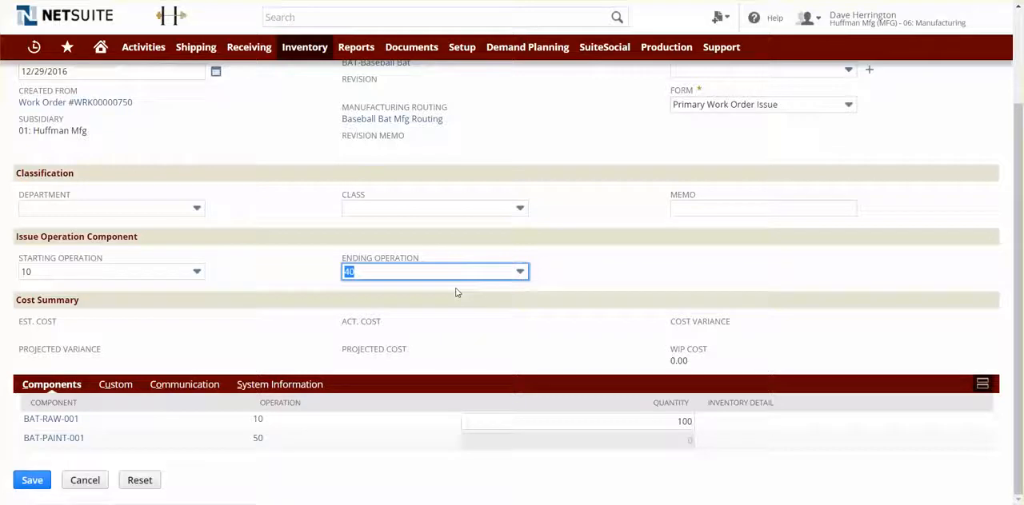
click(290, 293)
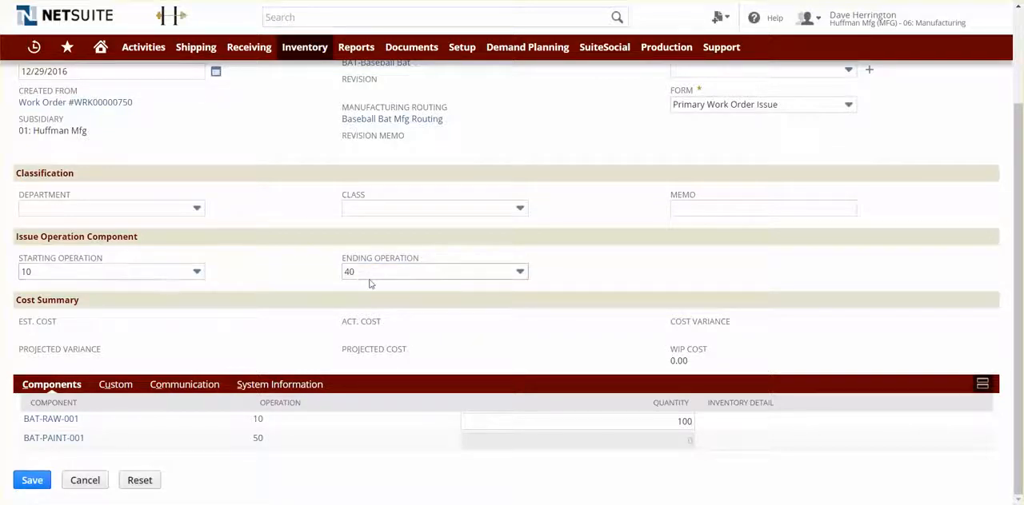
scroll(480, 376, up, 3)
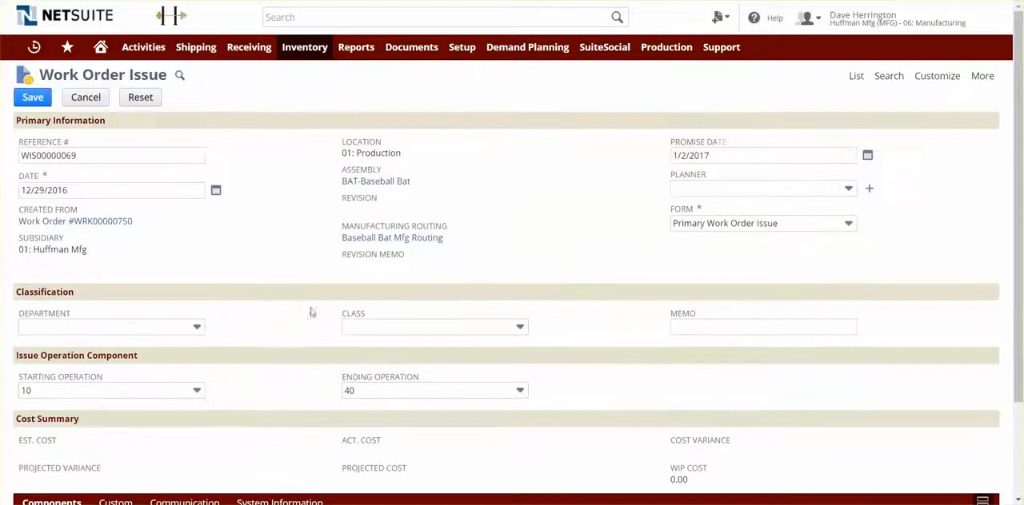
click(32, 97)
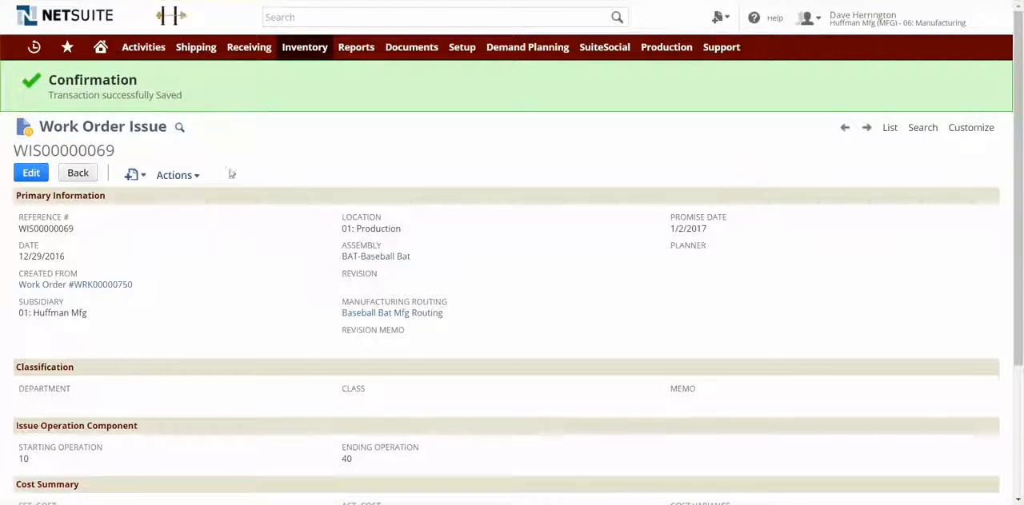
Examine the GL impact of the work order issue and return to the baseball bat work order.
mouse_move(184, 175)
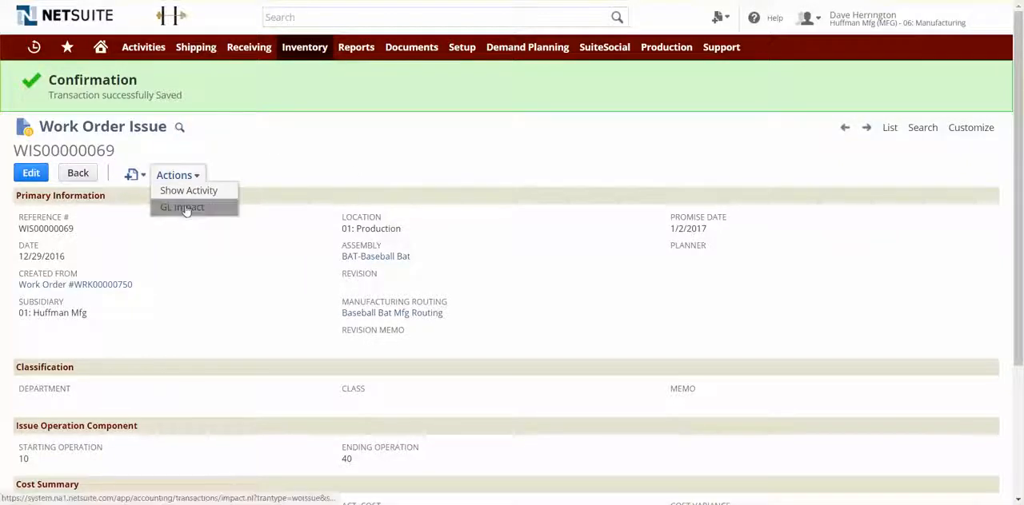
click(183, 207)
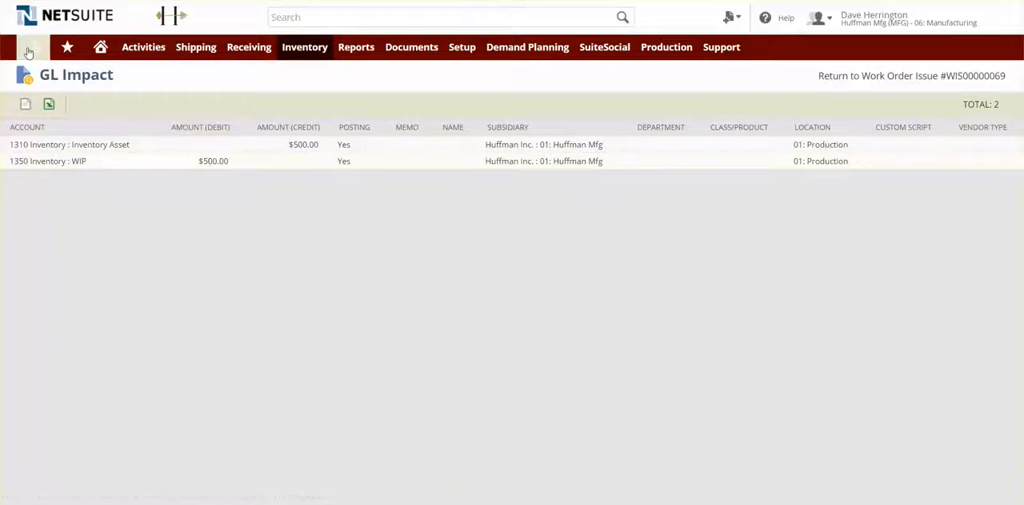
mouse_move(33, 46)
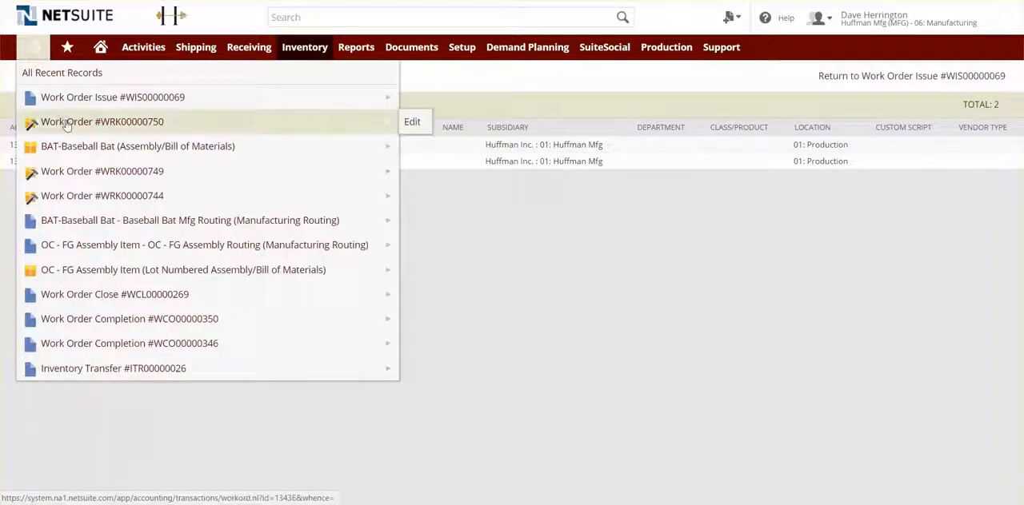
click(240, 228)
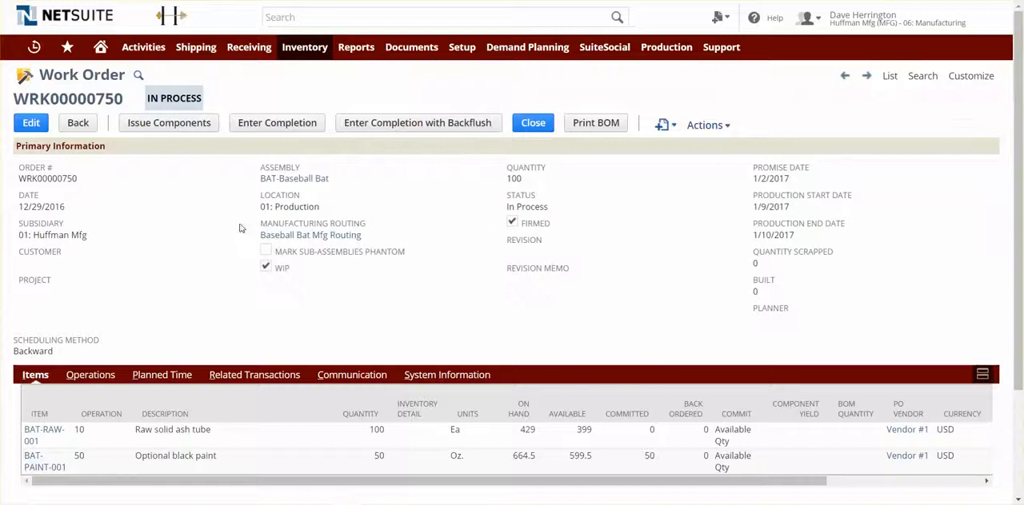
Start a work order completion without backflush for operations 10 through 40 with a completed quantity of 100.
click(299, 125)
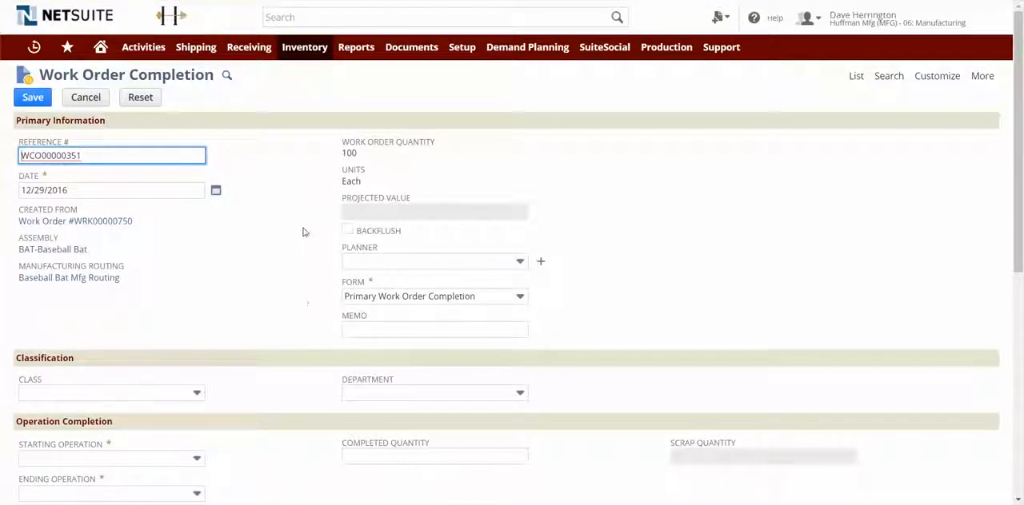
scroll(304, 230, down, 3)
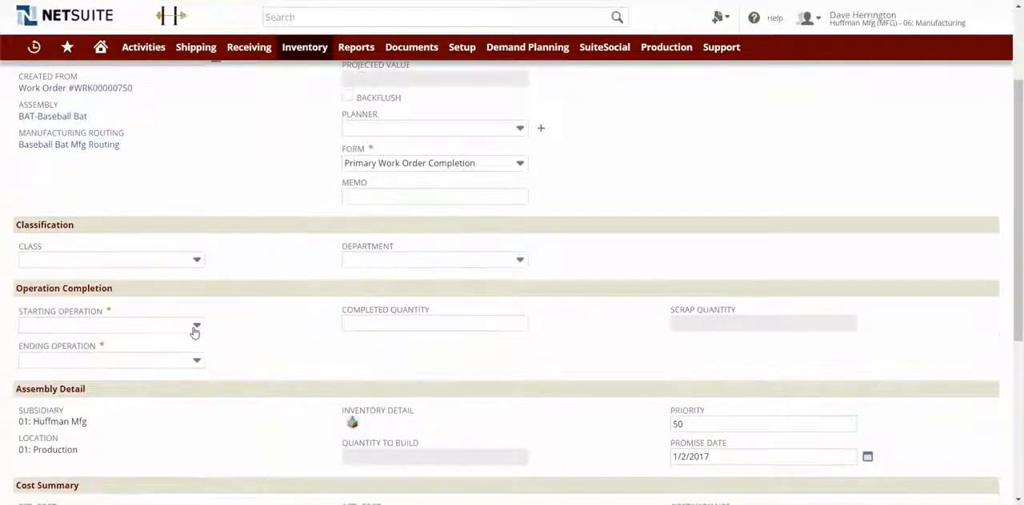
click(197, 326)
click(184, 360)
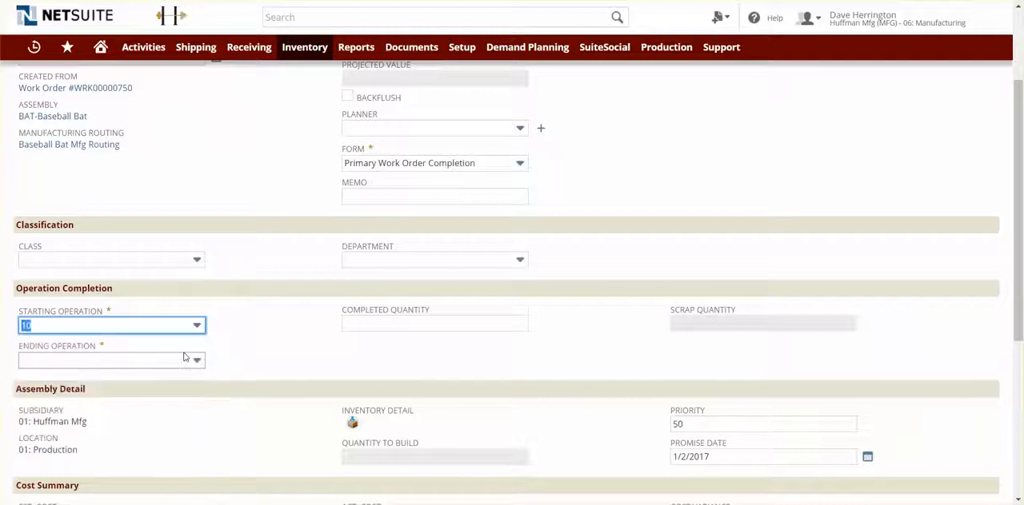
click(197, 361)
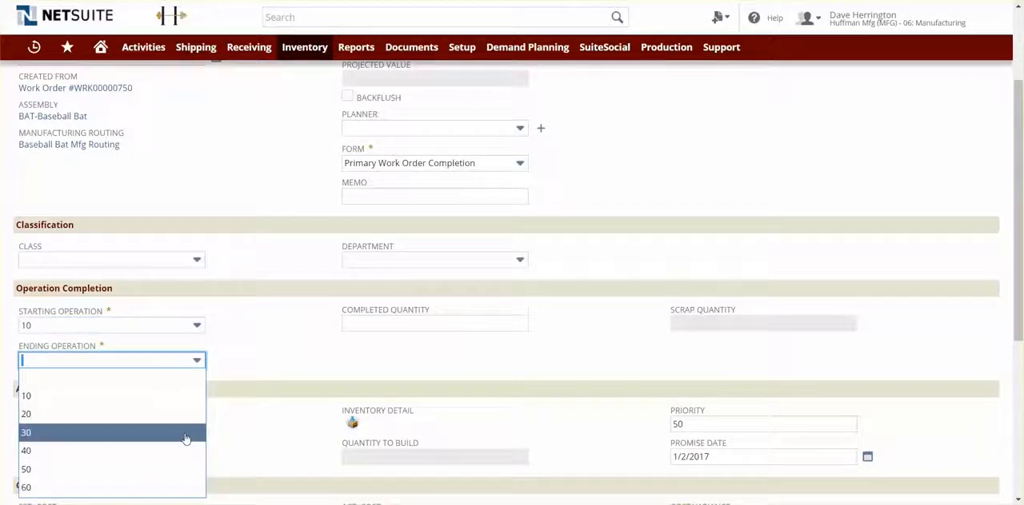
click(181, 451)
click(414, 323)
text(100)
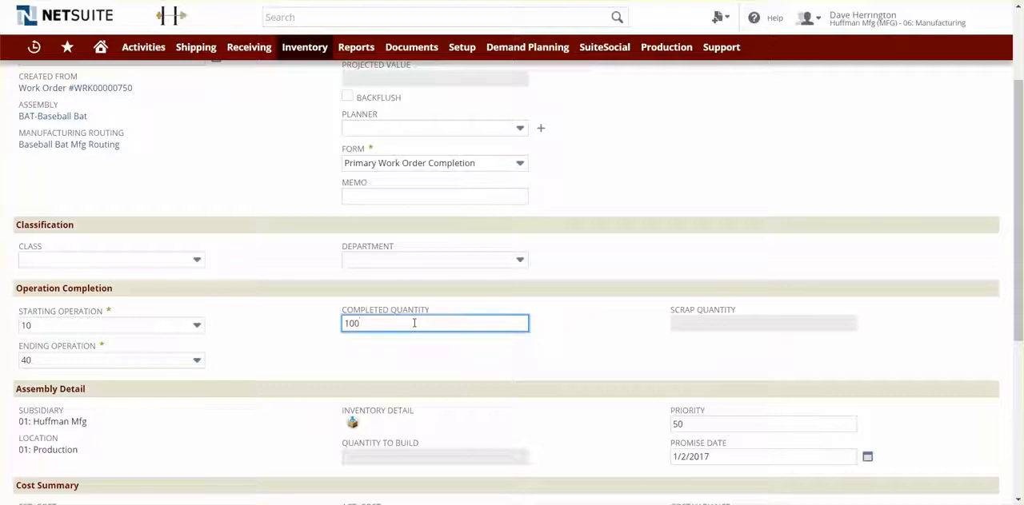
click(564, 340)
Set the Sanding operation's labor run time to 260 minutes and save the work order completion.
scroll(593, 348, down, 1)
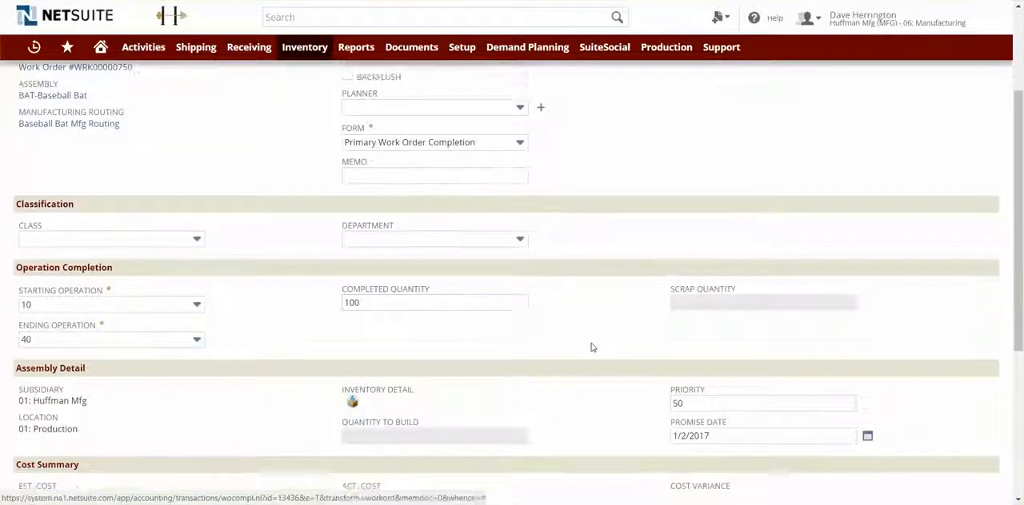
scroll(170, 347, down, 3)
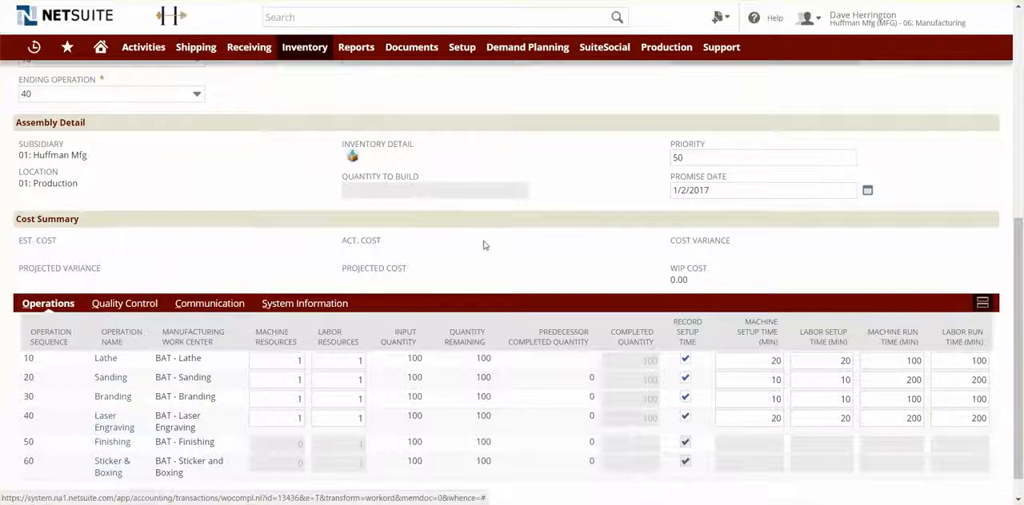
scroll(487, 245, down, 1)
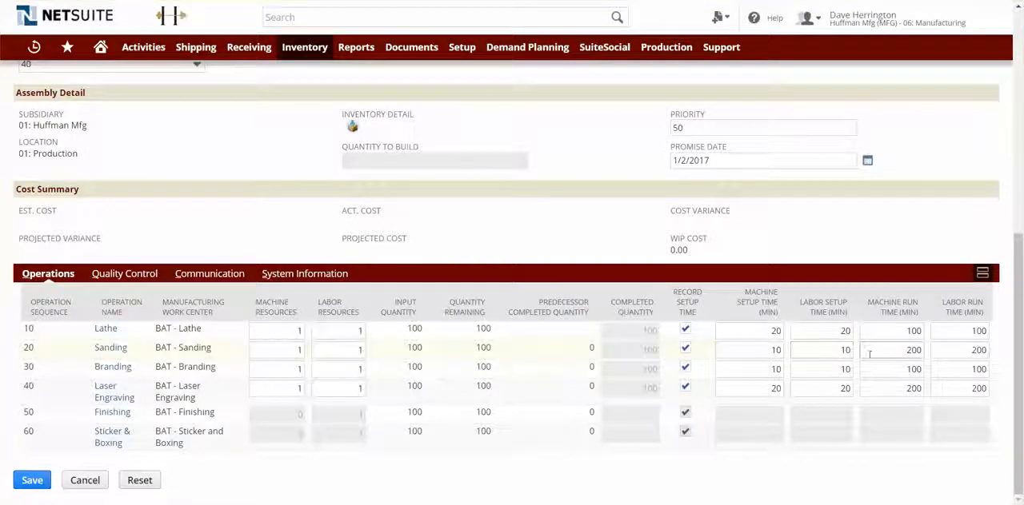
click(902, 350)
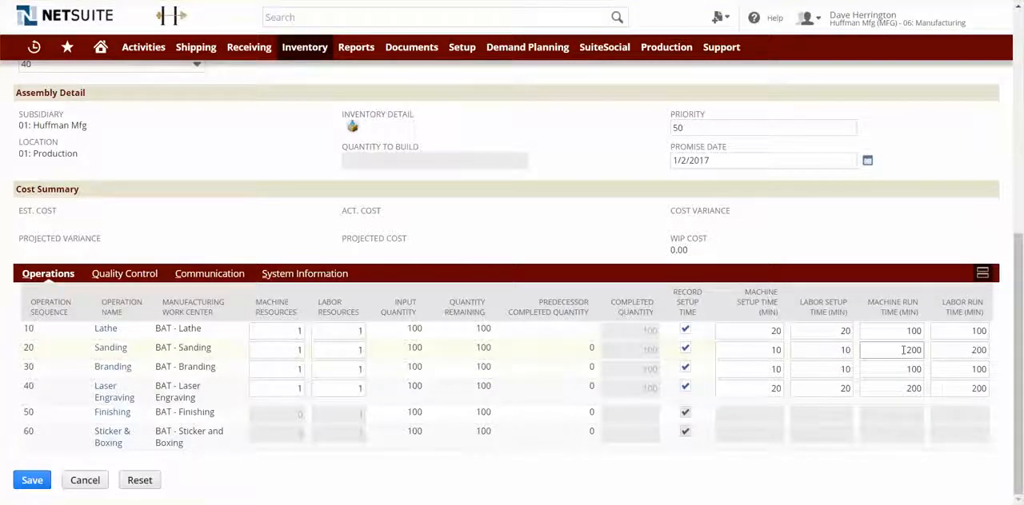
drag(960, 353, 989, 351)
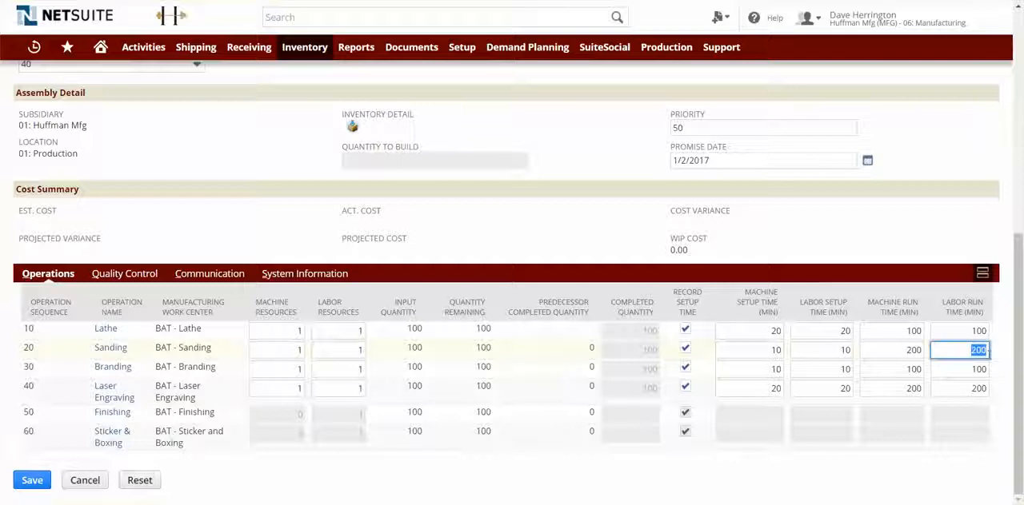
text(260)
key(Tab)
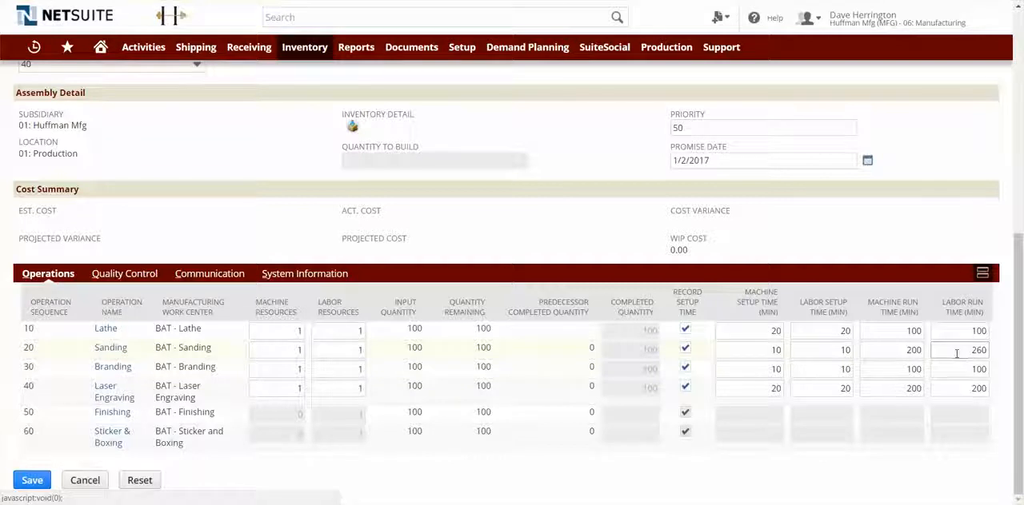
click(32, 480)
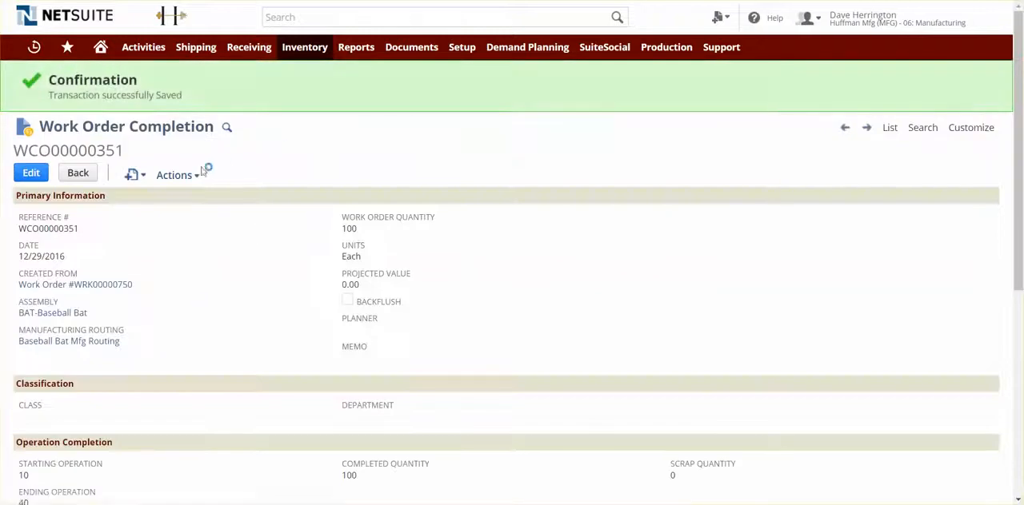
Examine the GL impact of the work order completion and reopen the baseball bat work order.
mouse_move(182, 172)
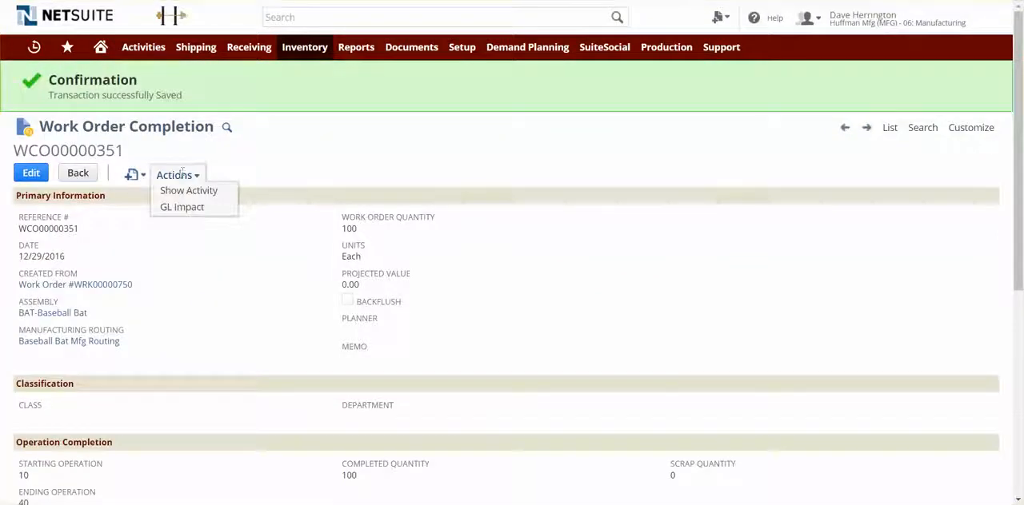
click(184, 208)
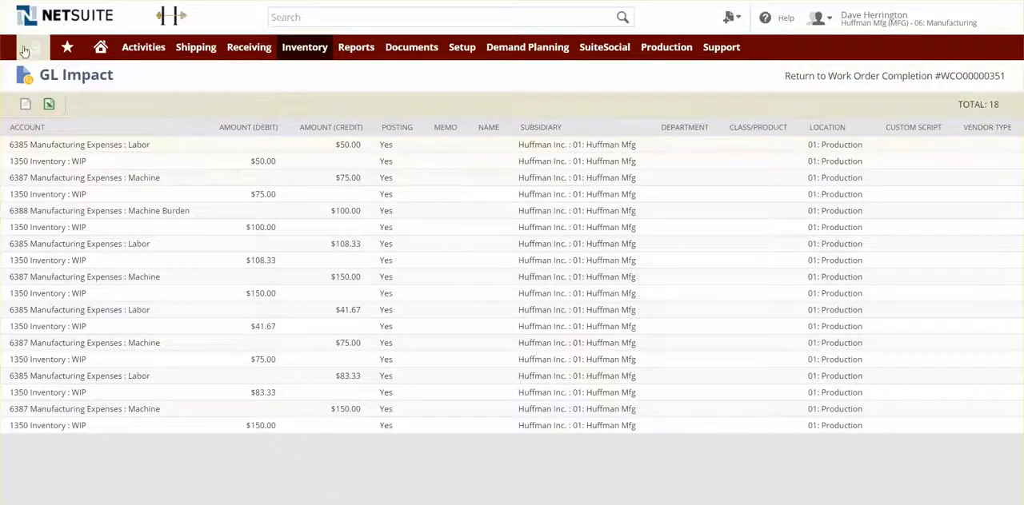
mouse_move(33, 55)
click(80, 124)
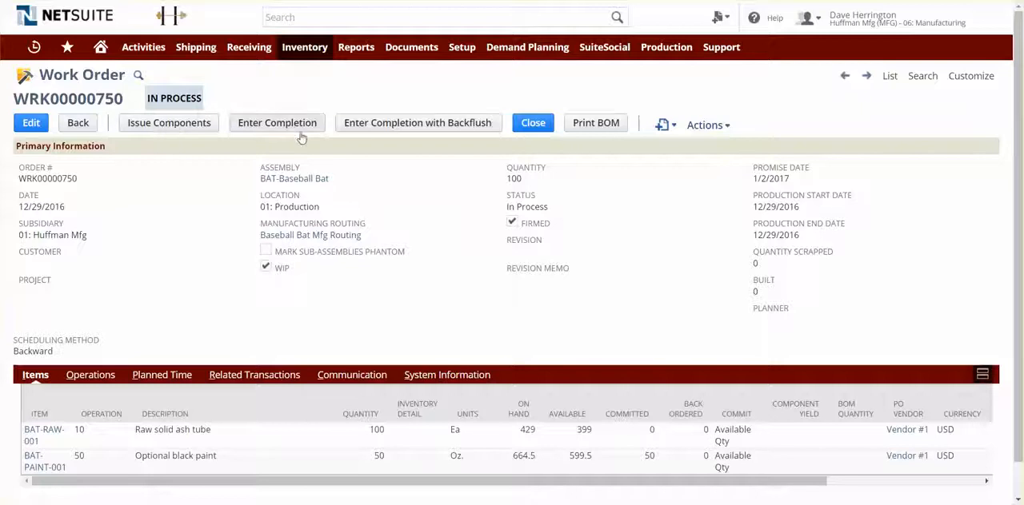
Start a work order completion with backflush for operations 50 through 60 with a completed quantity of 100.
click(439, 129)
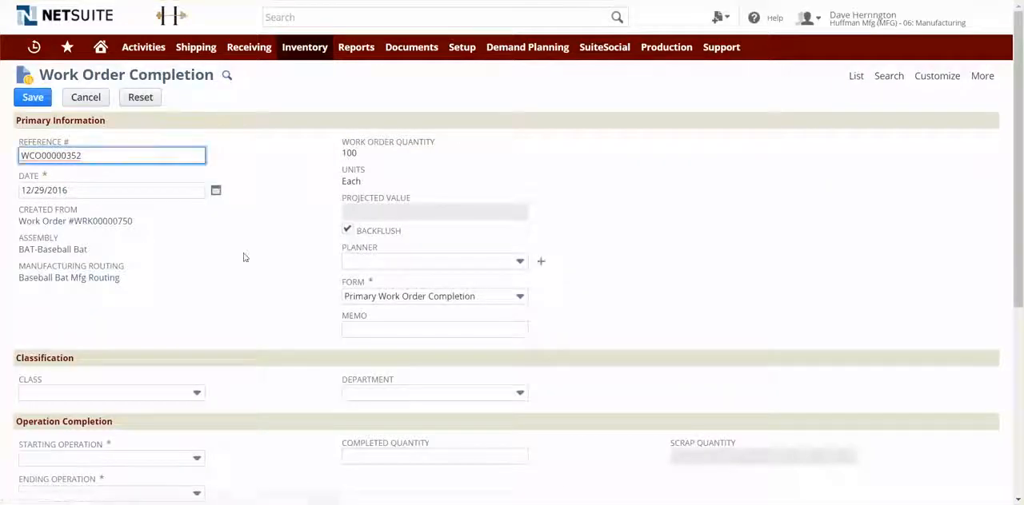
scroll(244, 257, down, 3)
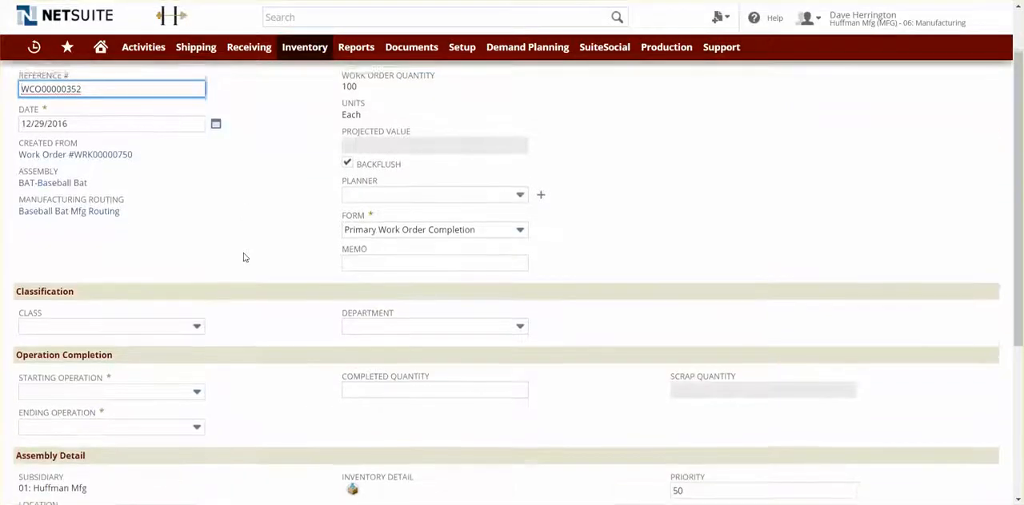
click(181, 258)
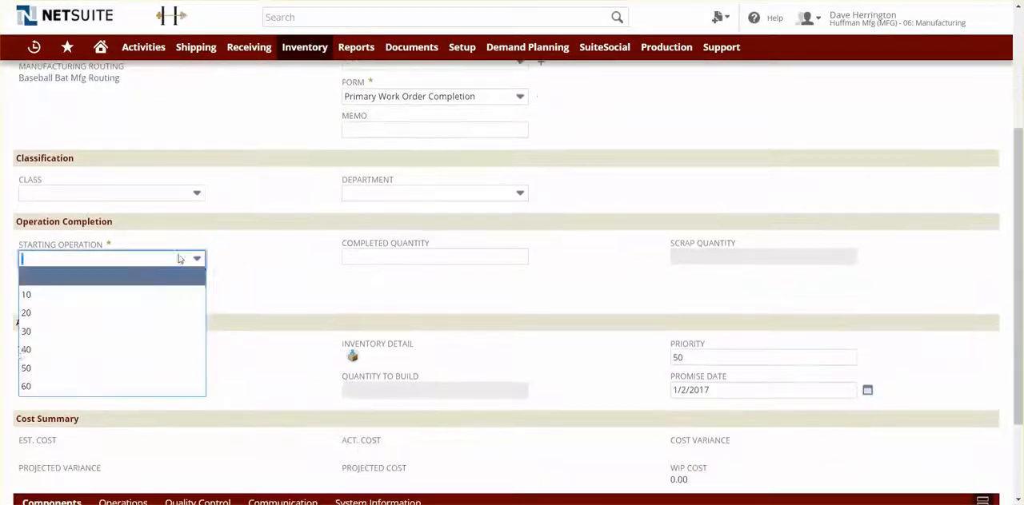
click(144, 366)
click(144, 295)
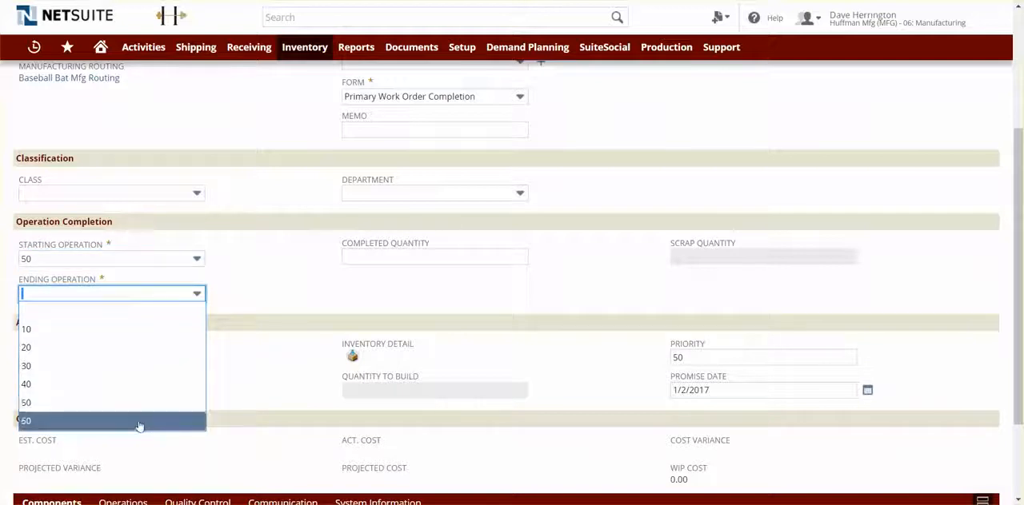
click(142, 420)
click(398, 251)
text(100)
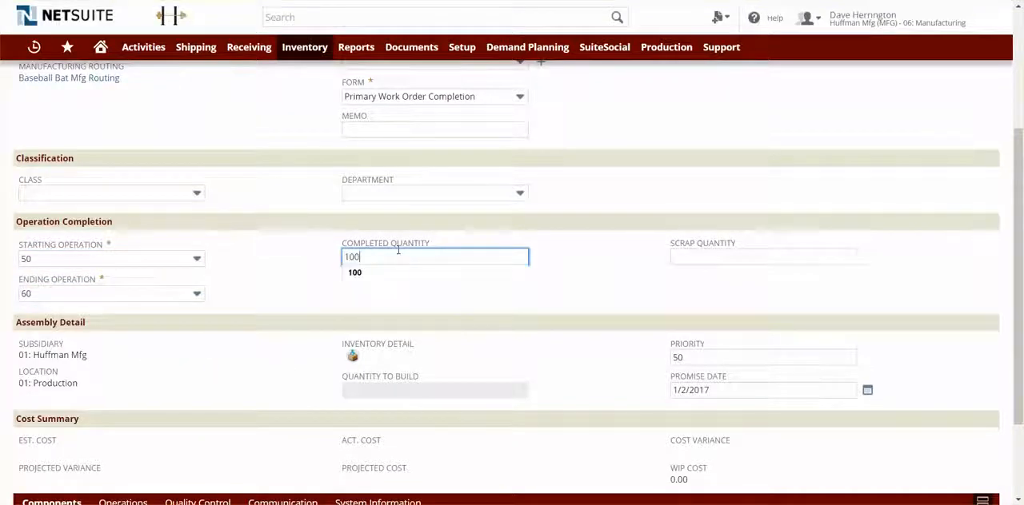
key(Tab)
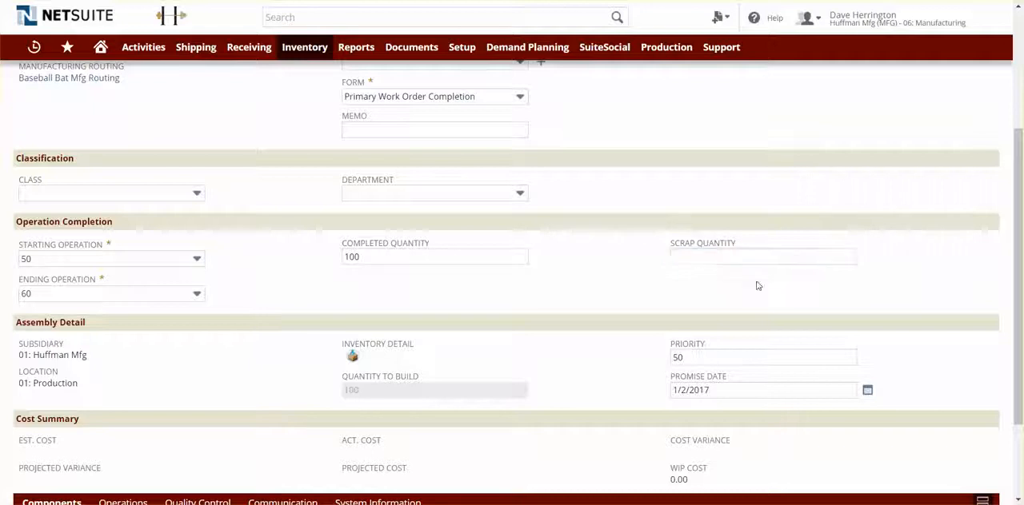
Review the component quantities for the backflush and save the work order completion.
click(688, 266)
scroll(606, 281, down, 3)
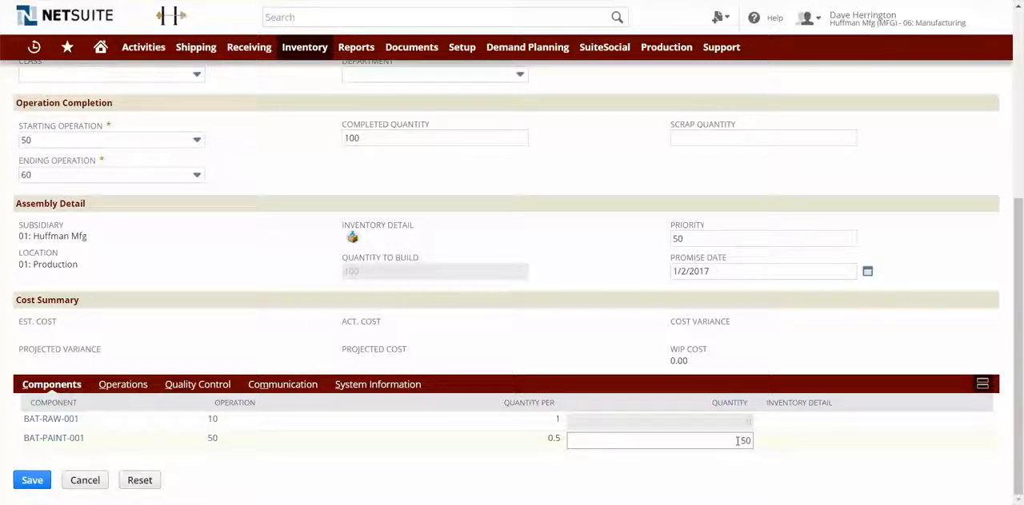
scroll(569, 269, up, 4)
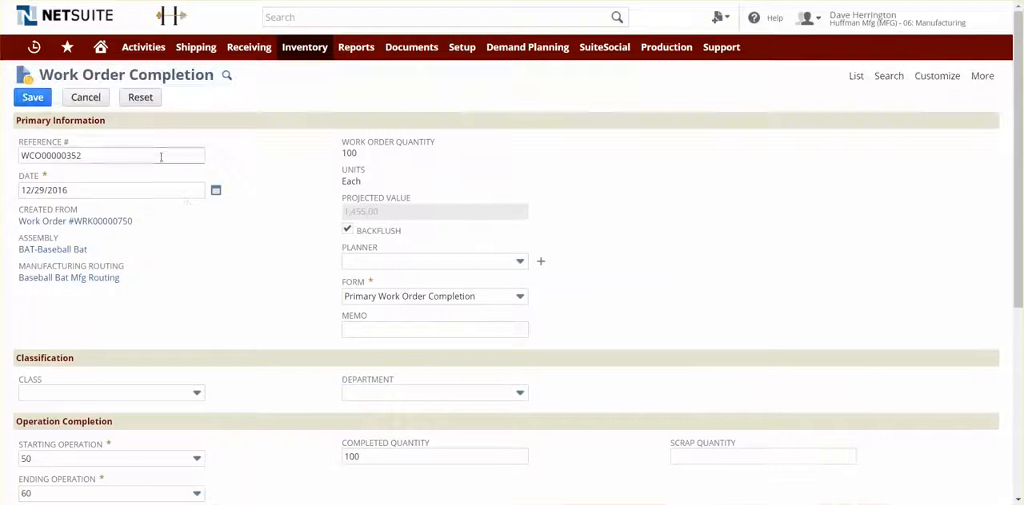
click(33, 97)
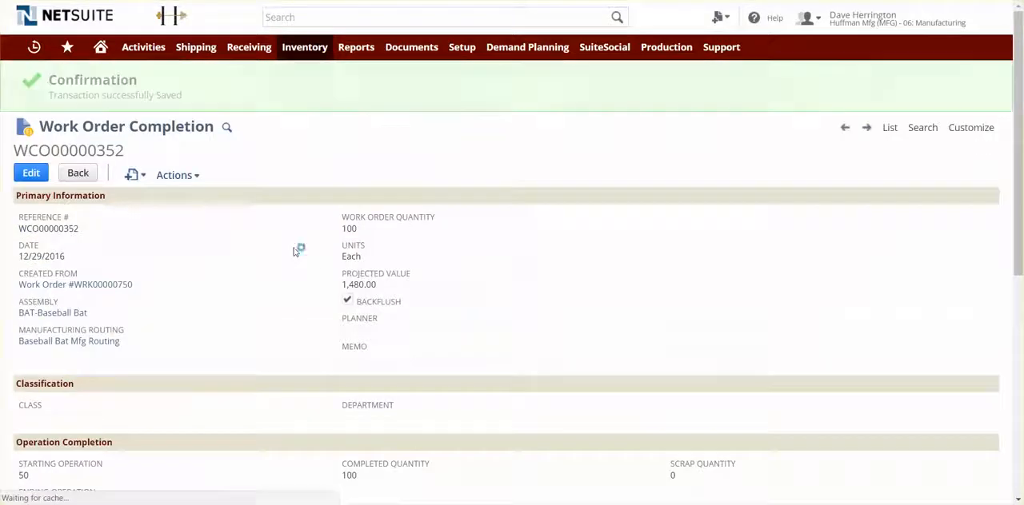
Examine the GL impact of the backflushed completion and open the BAT-Baseball Bat assembly item record.
mouse_move(186, 176)
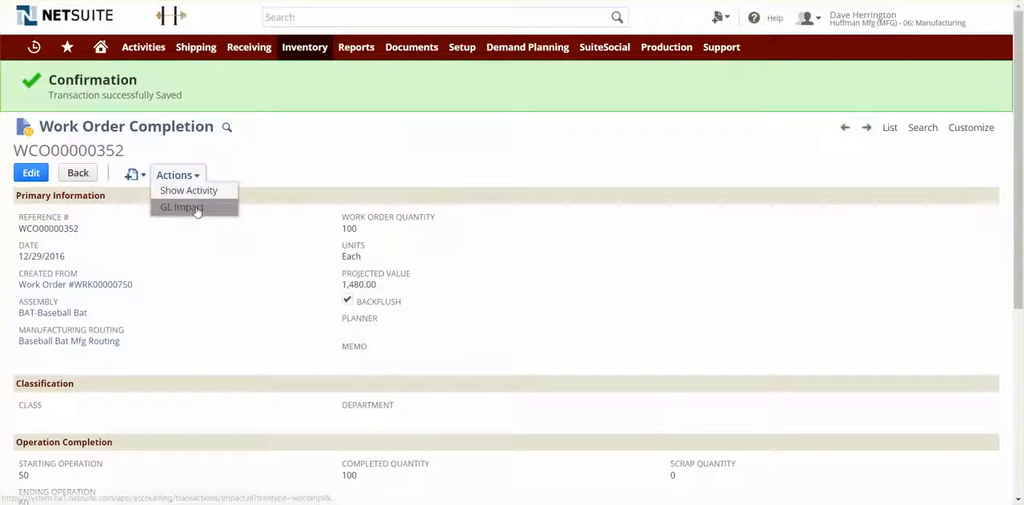
click(192, 207)
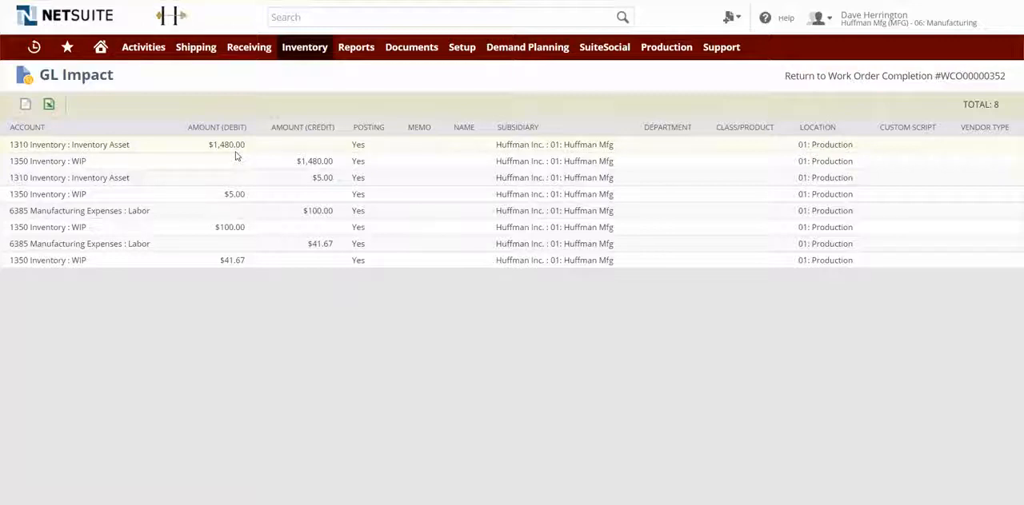
mouse_move(34, 46)
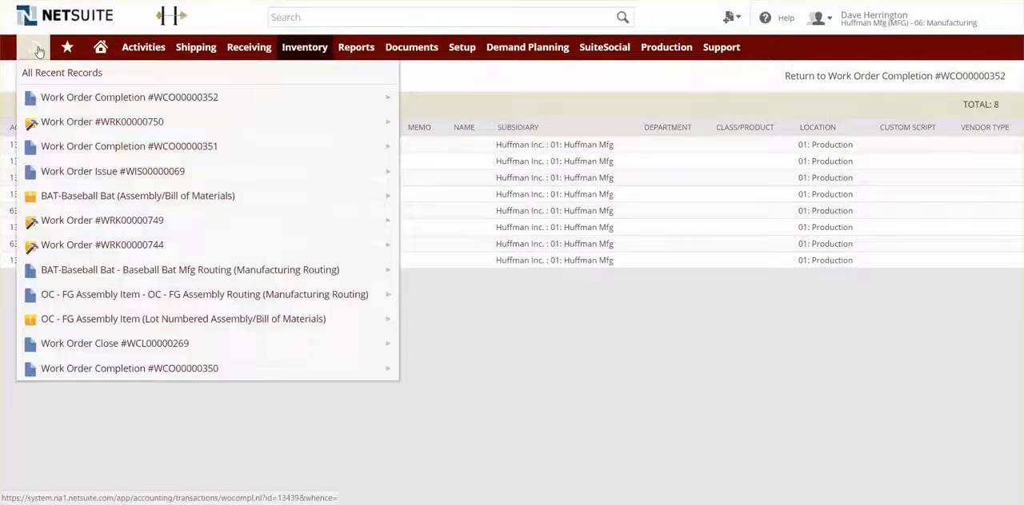
click(89, 199)
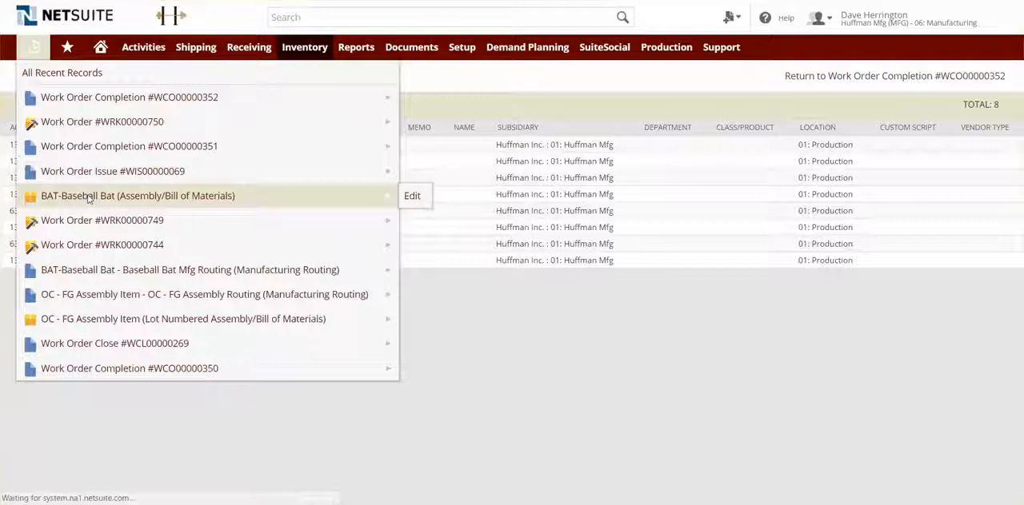
Examine the baseball bat item's inventory cost details and its on-hand quantity, value and average cost by location.
scroll(335, 216, down, 2)
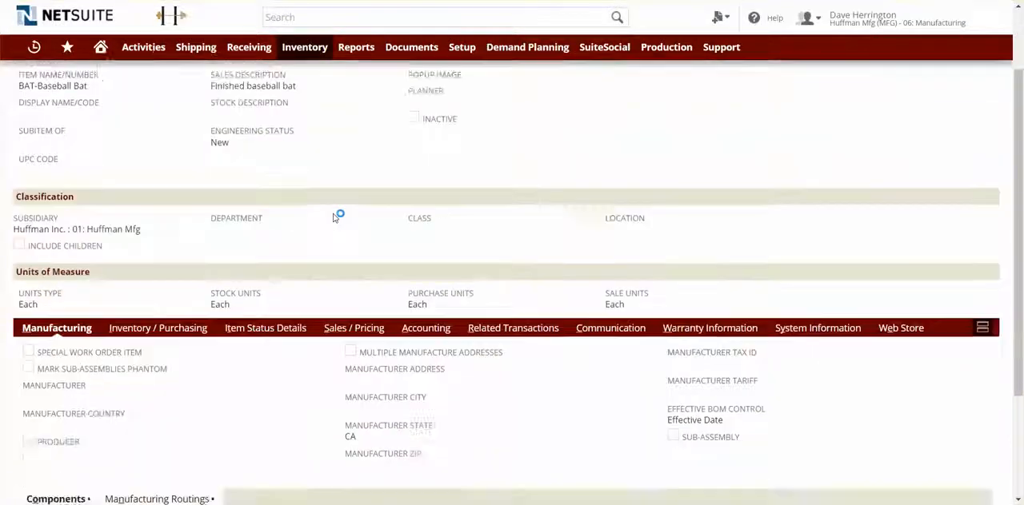
scroll(334, 216, down, 4)
click(159, 175)
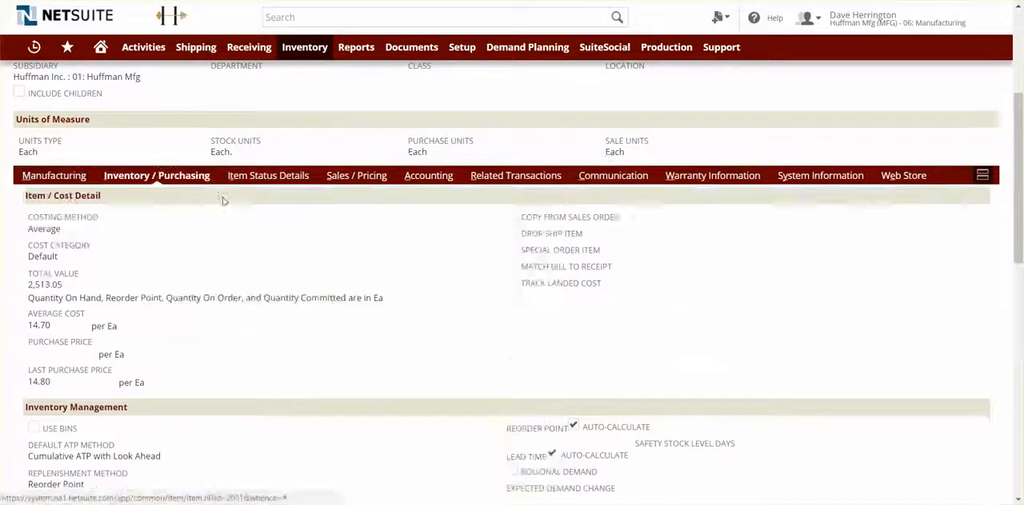
scroll(223, 200, down, 10)
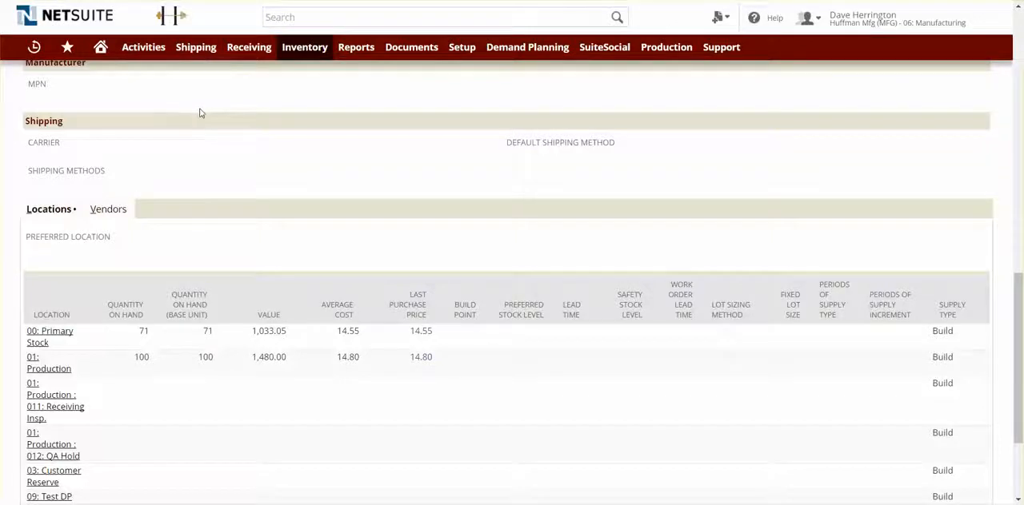
scroll(201, 114, up, 2)
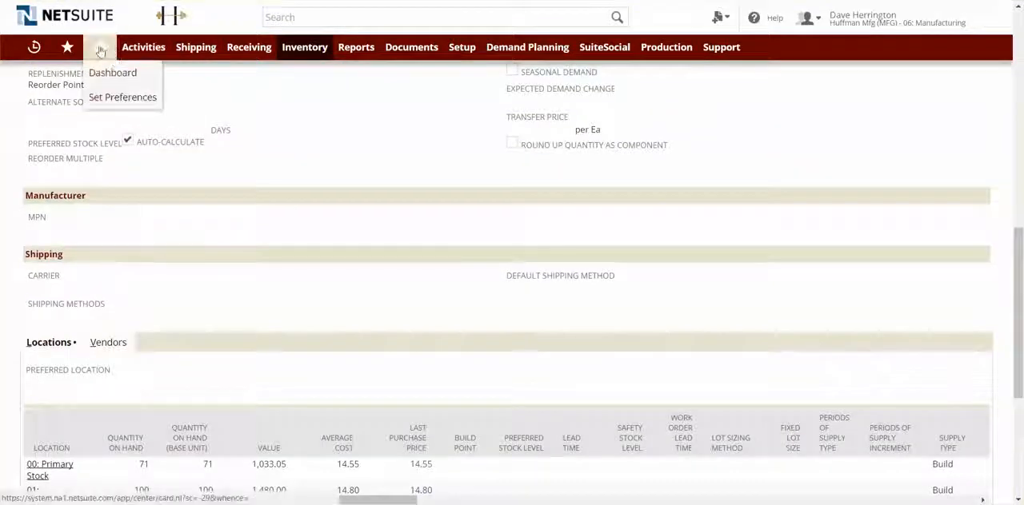